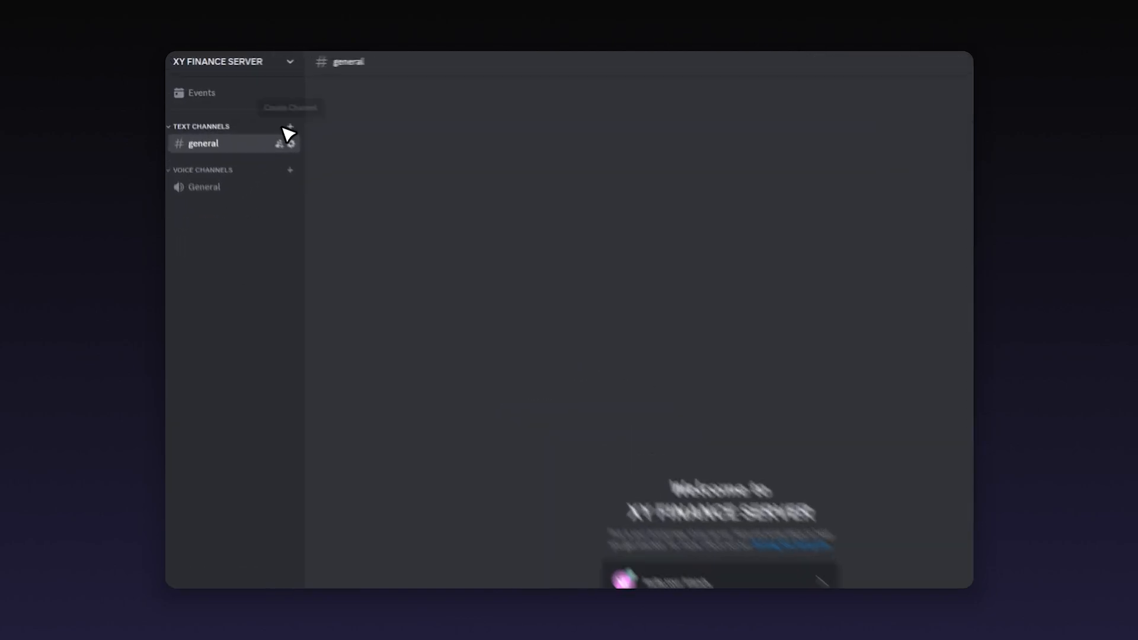
Create the text channels xy-feed and xy-admin in the Discord server XY FINANCE SERVER.
click(338, 156)
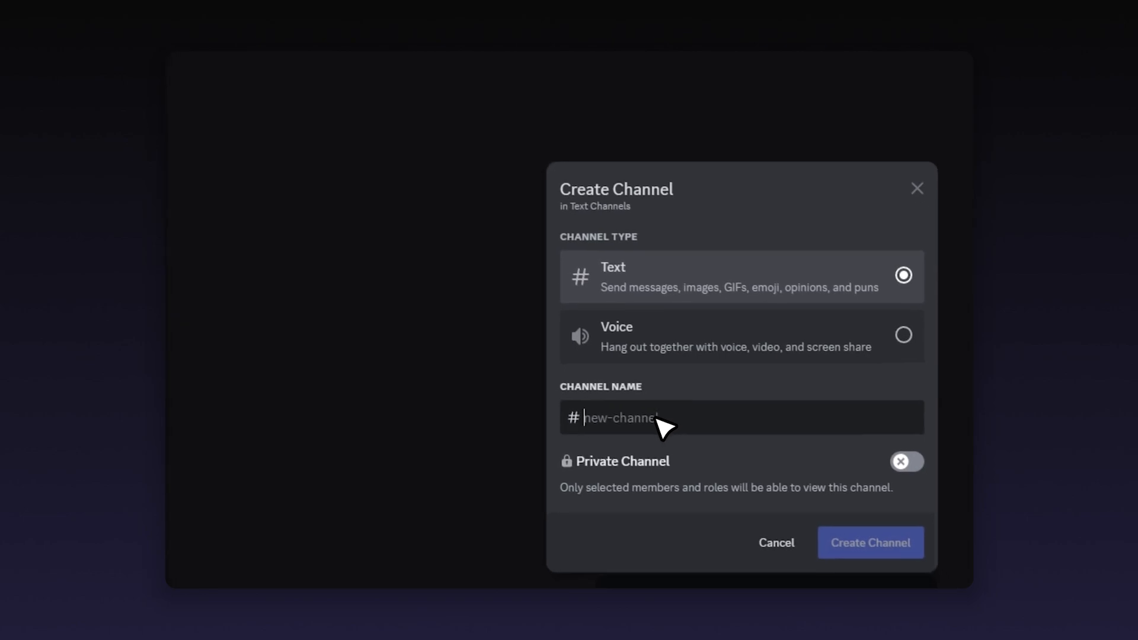
text(xy-feed)
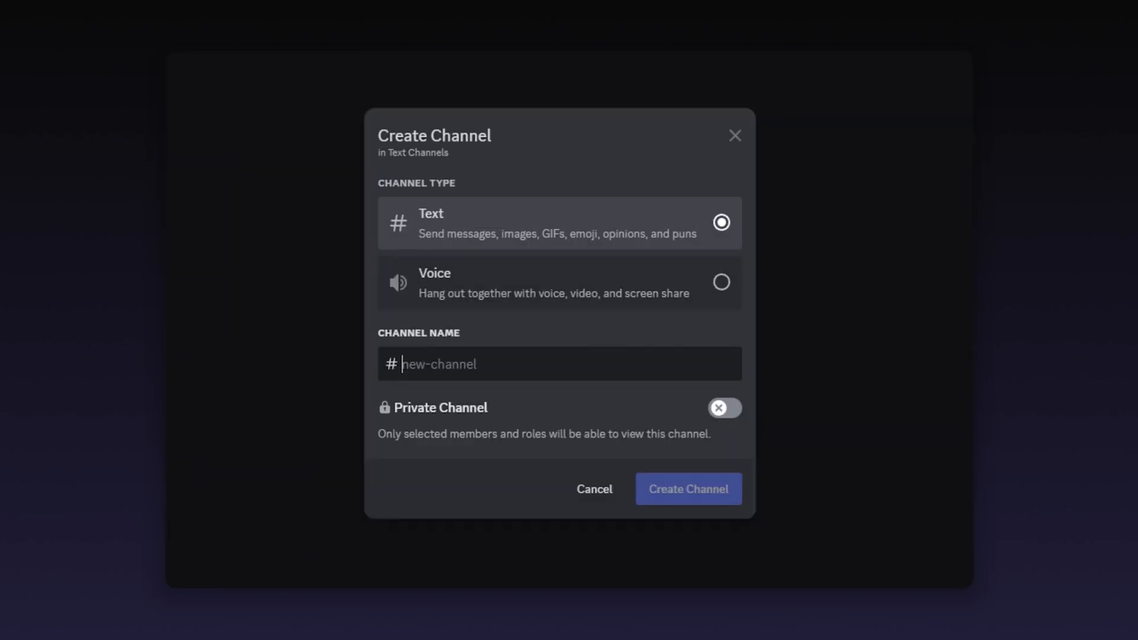
text(xy-fe)
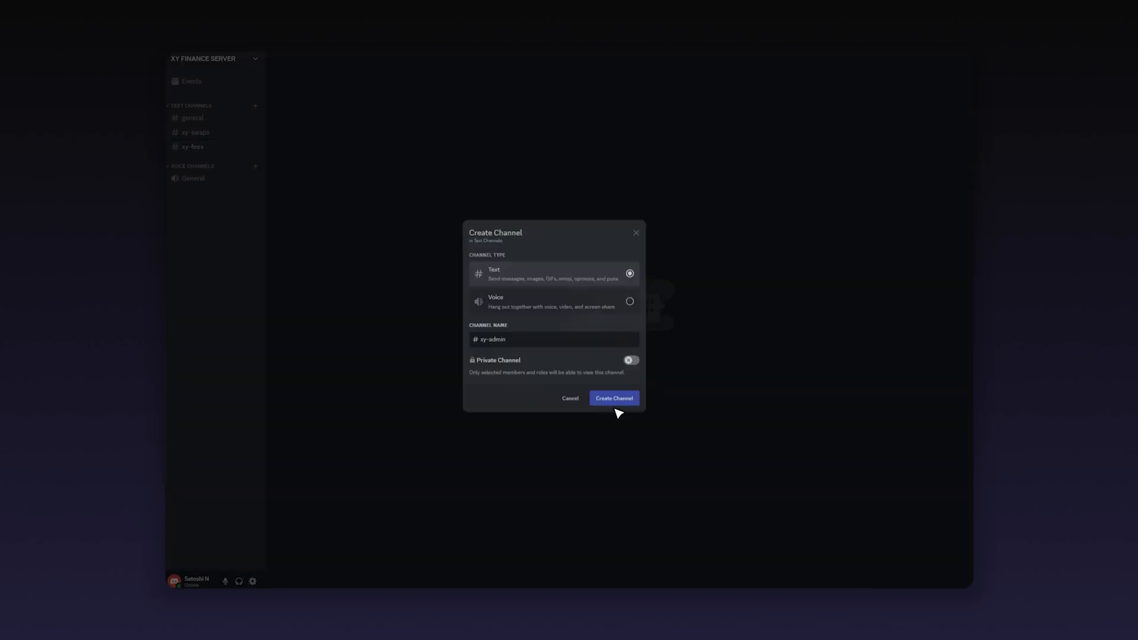
click(615, 401)
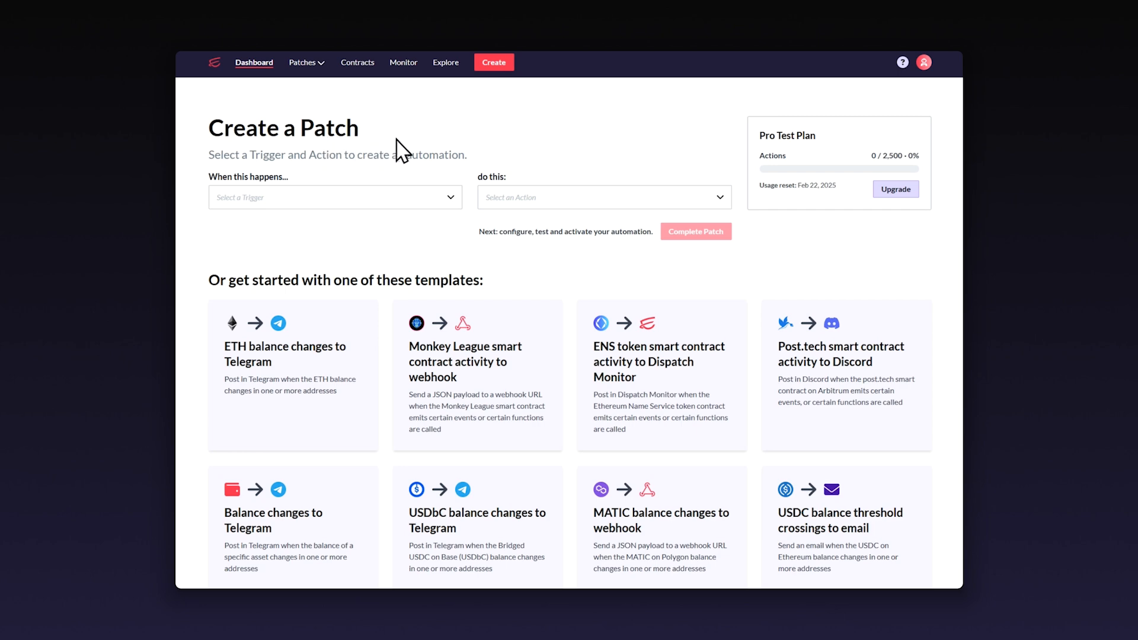
Switch to Dispatch and start a patch with Smart contract activity as the trigger and Discord as the action.
drag(351, 133, 211, 131)
click(369, 130)
click(287, 196)
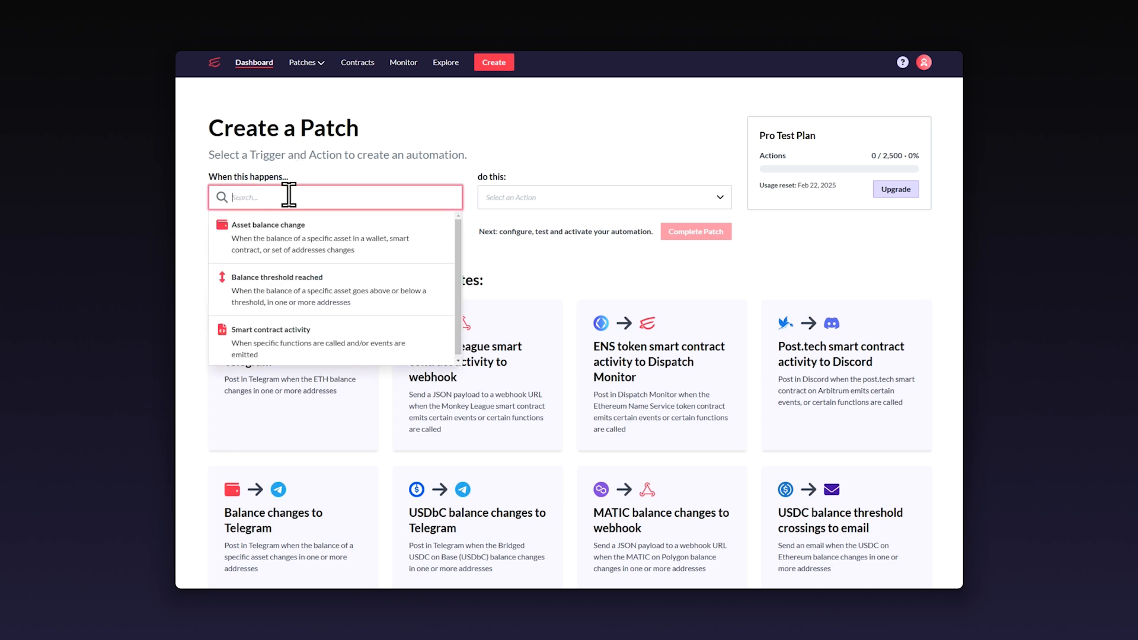
click(290, 355)
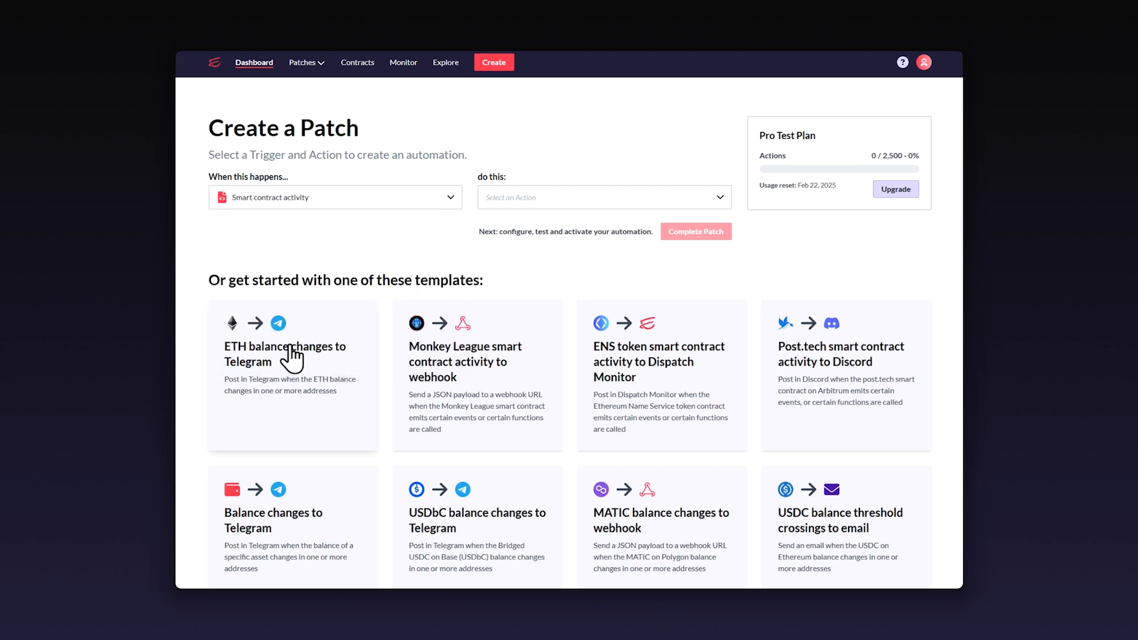
click(525, 199)
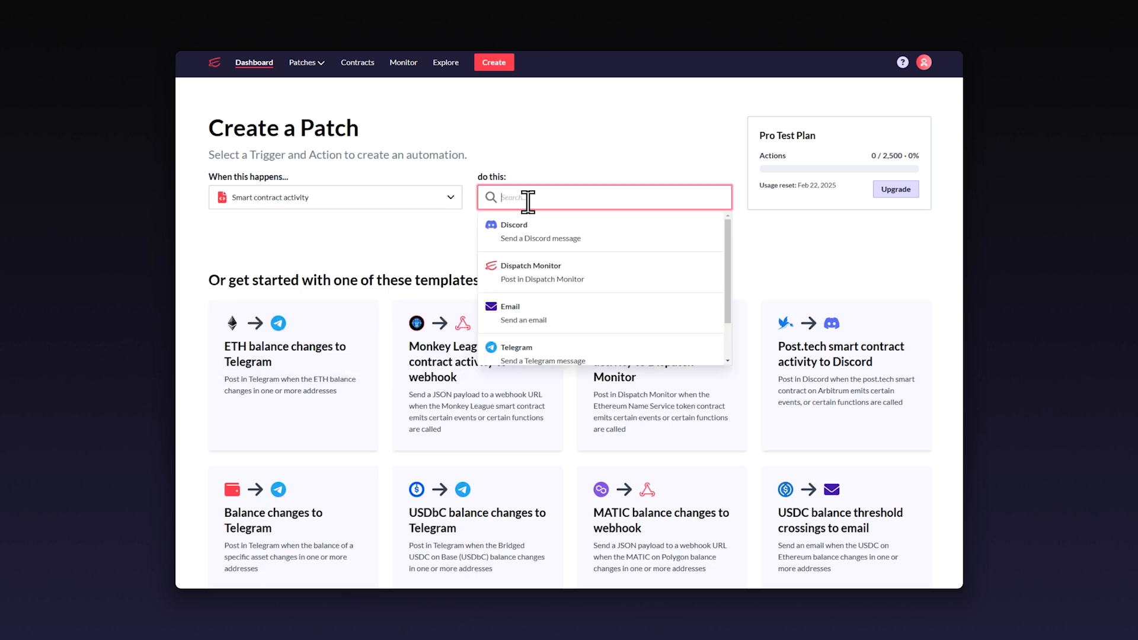
click(560, 236)
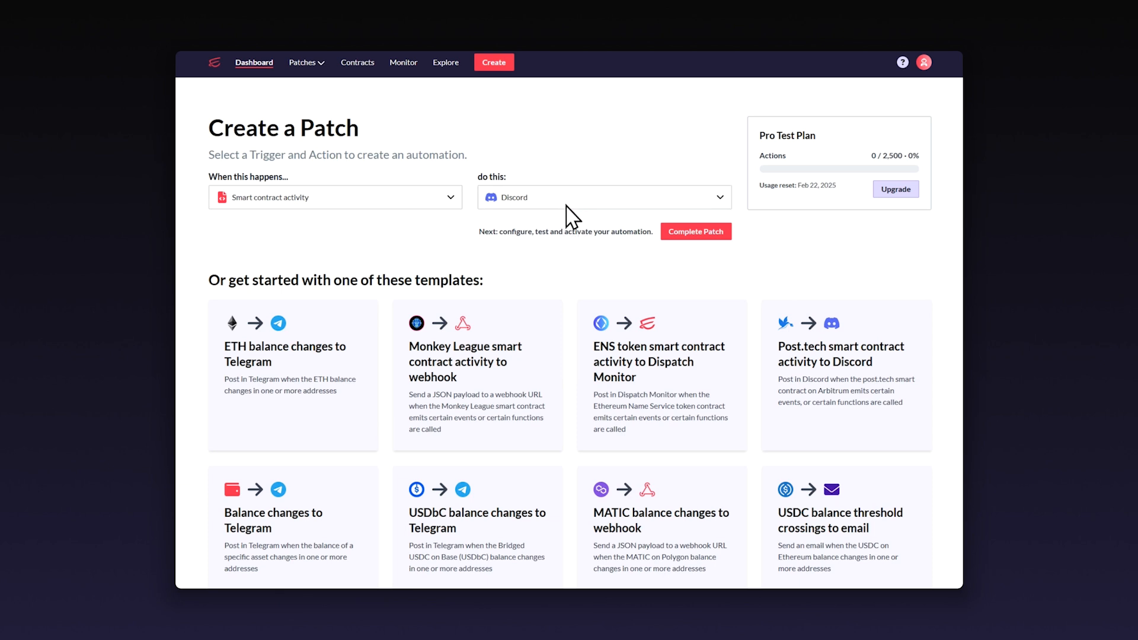
click(716, 236)
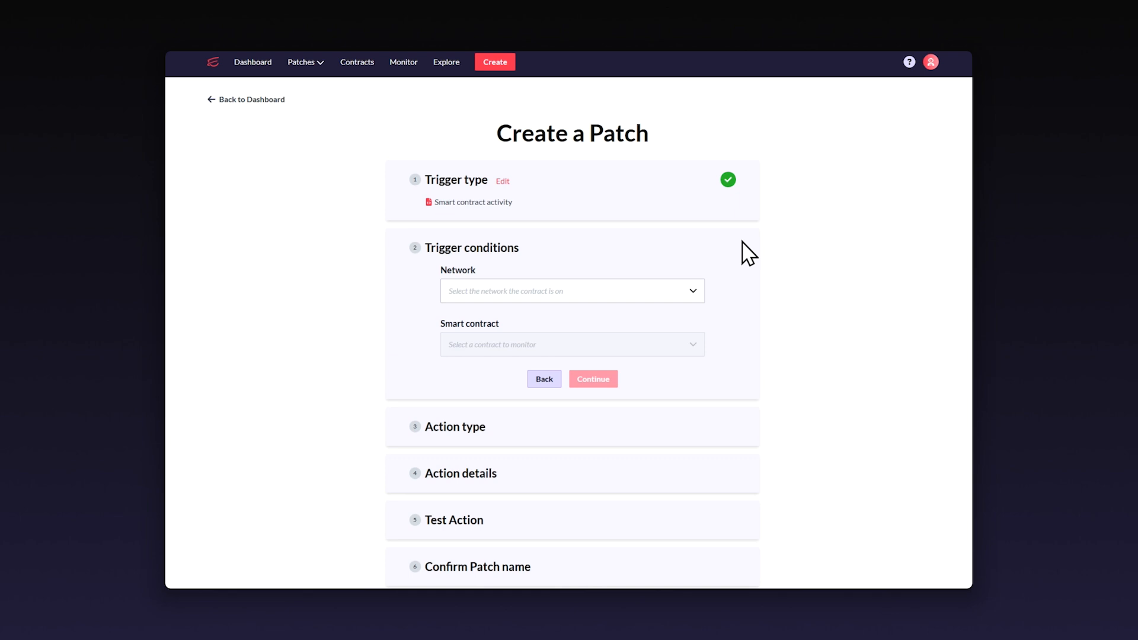
Set the trigger's network to Arbitrum One and search the smart contracts for xy finance.
click(598, 292)
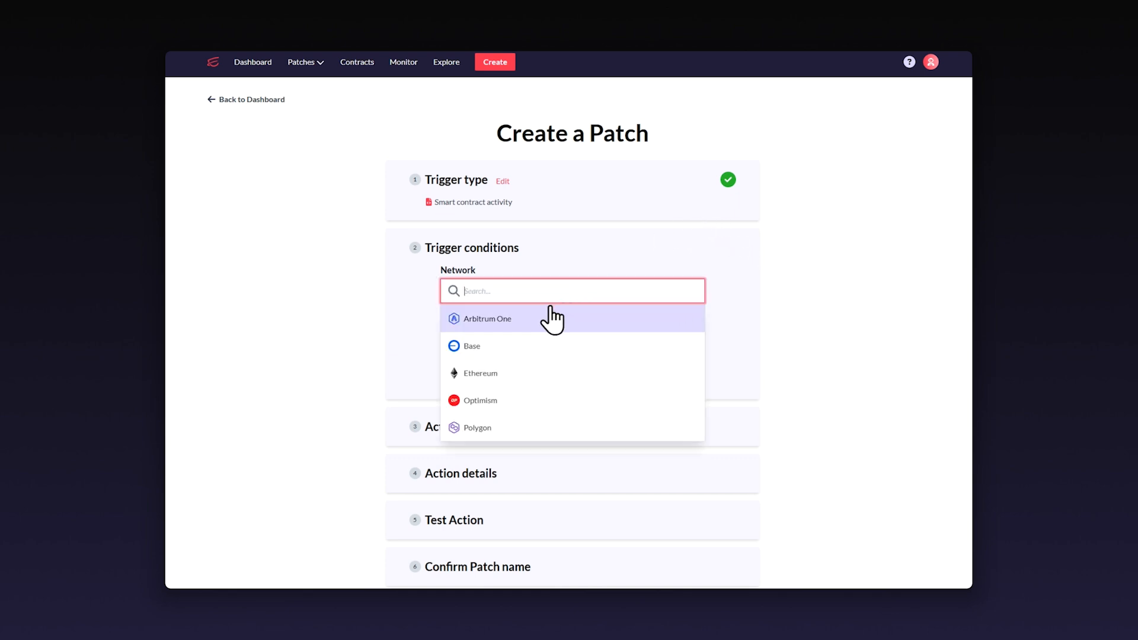
click(508, 321)
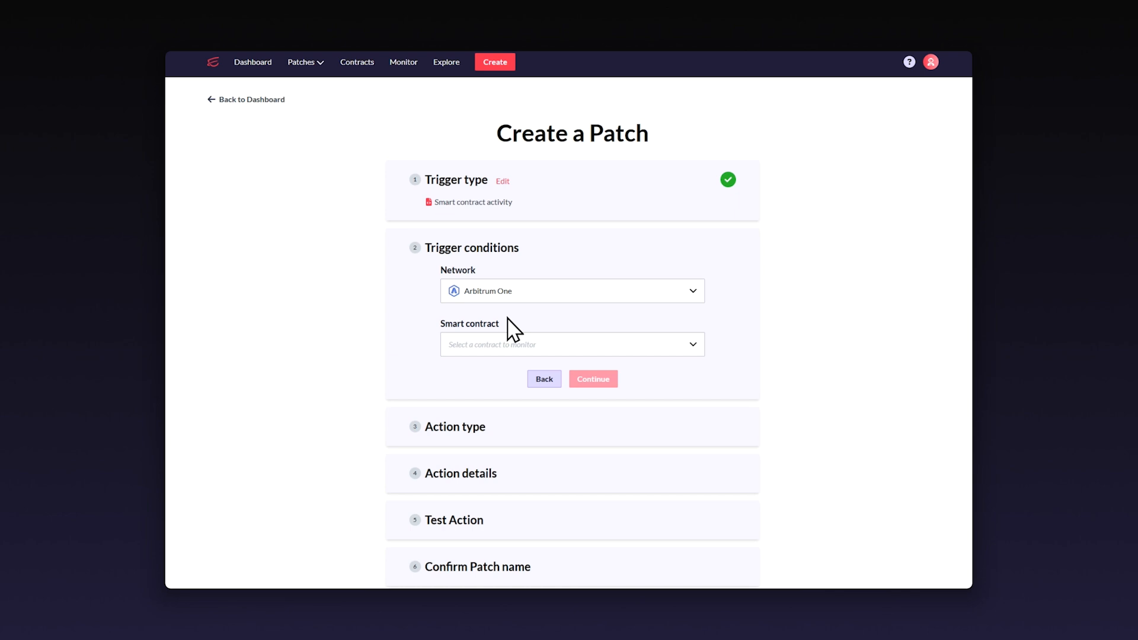
click(525, 347)
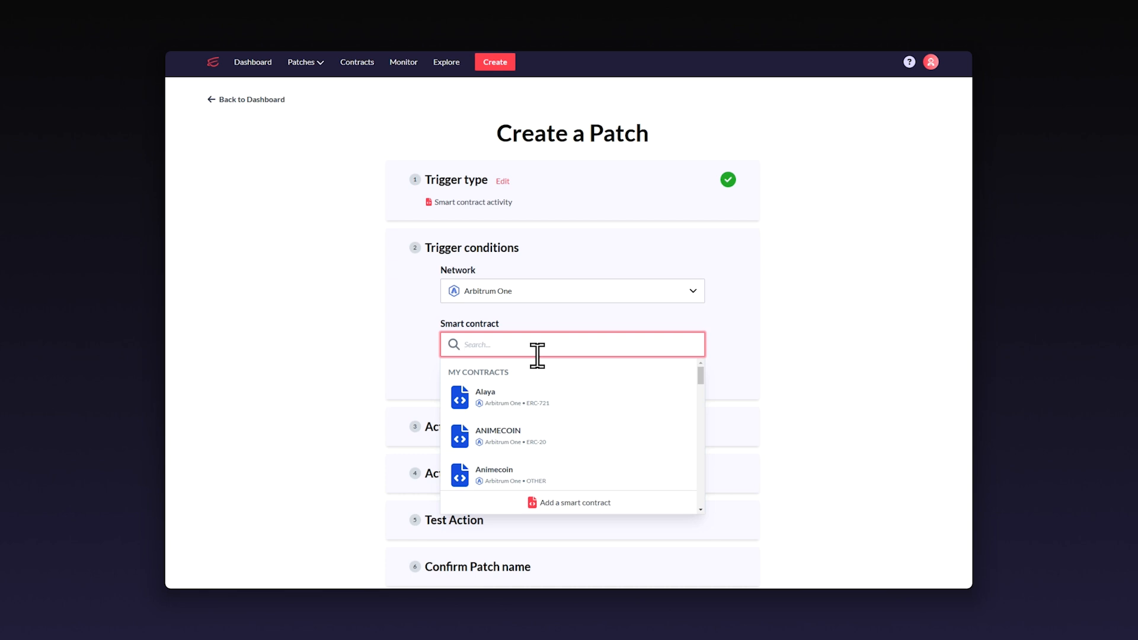
text(xy finance)
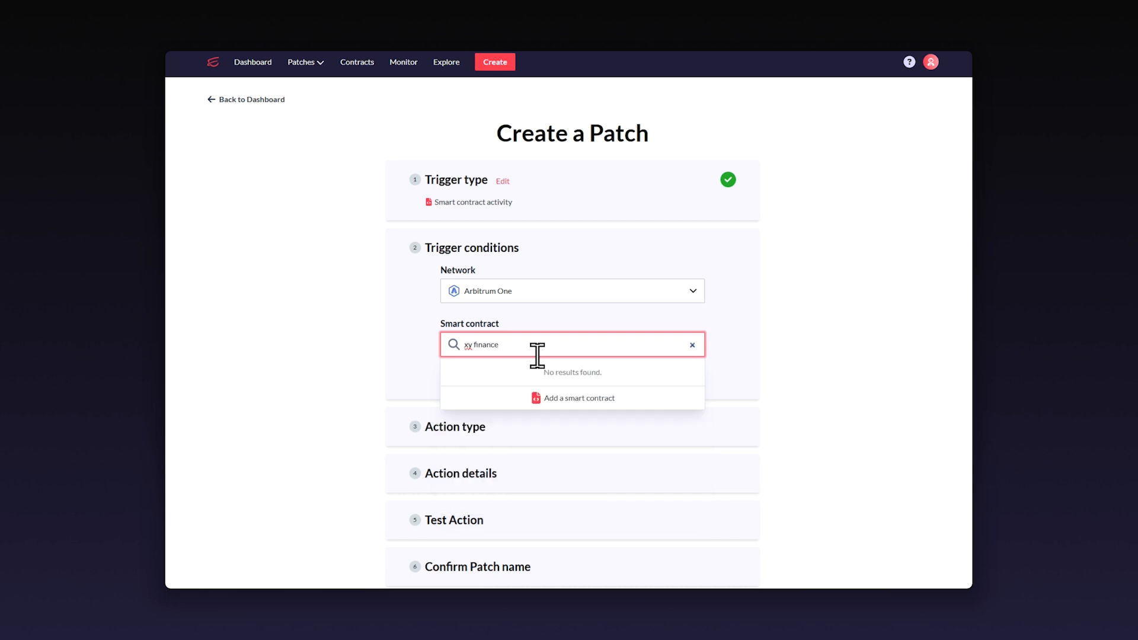
key(BackSpace)
key(BackSpace)
key(BackSpace)
key(BackSpace)
key(BackSpace)
key(BackSpace)
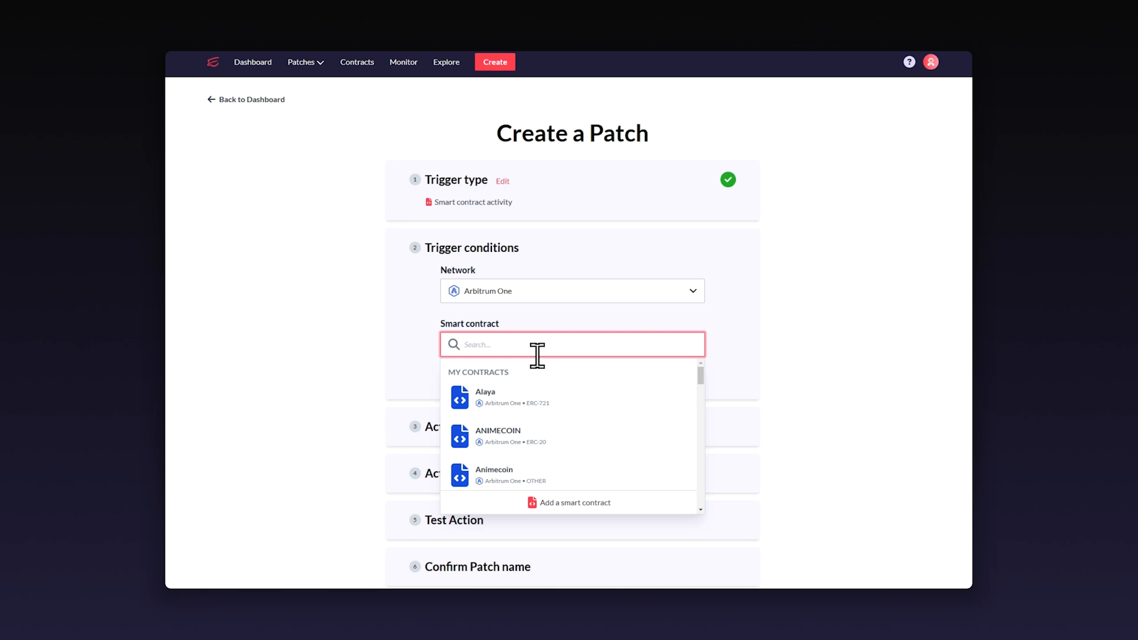
click(570, 505)
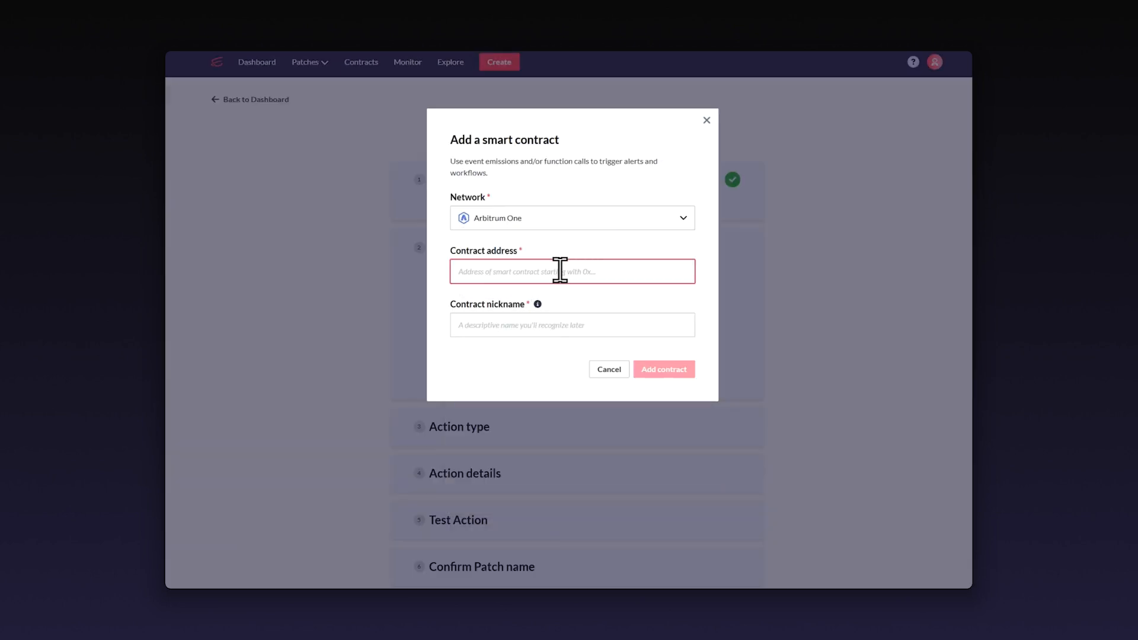
click(523, 274)
key(ctrl+v)
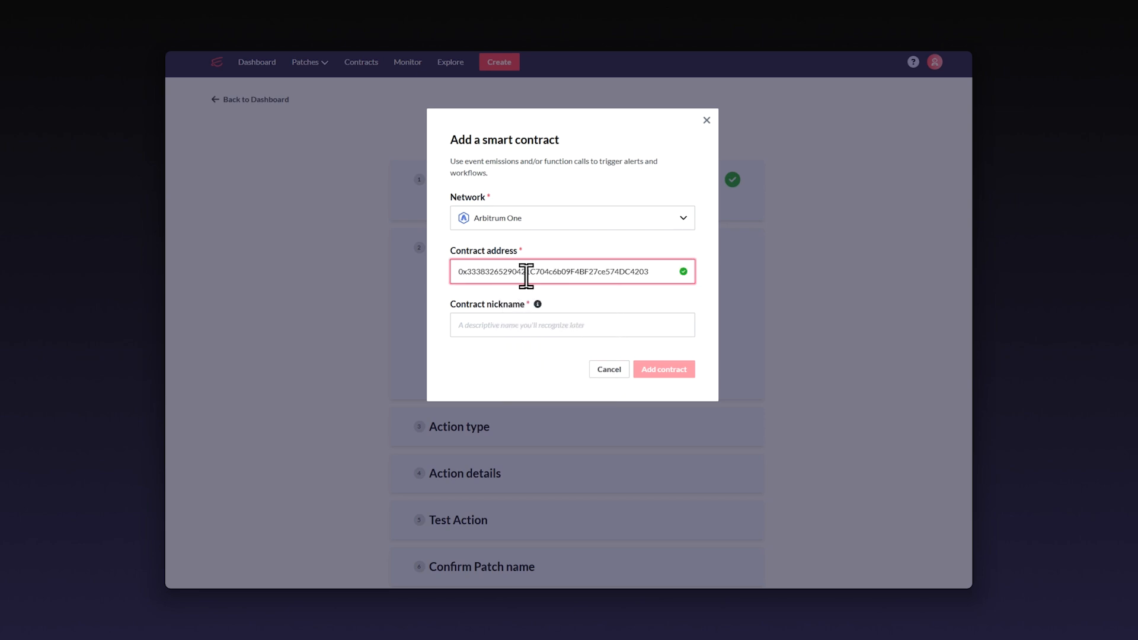
click(526, 324)
click(525, 325)
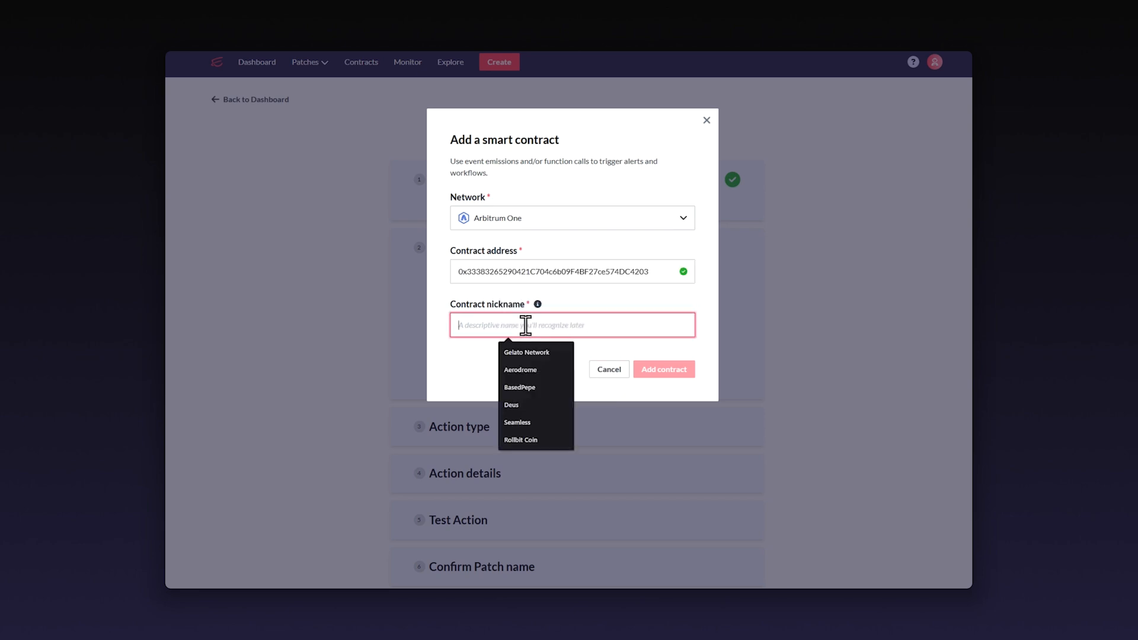
text(XY Finance)
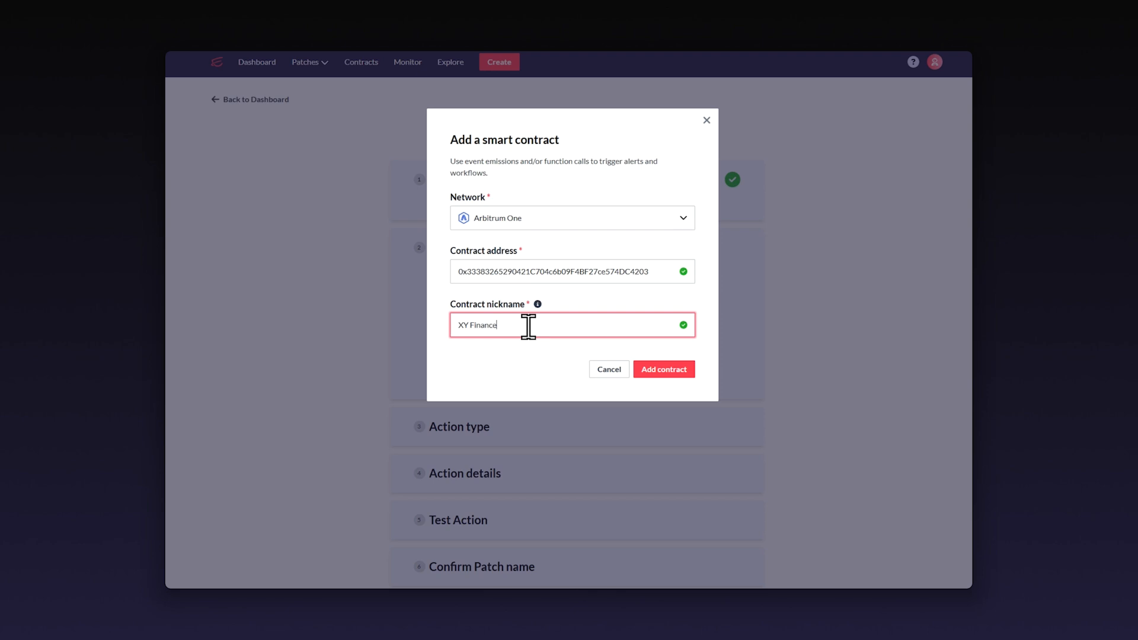
text(: YBridge)
click(667, 370)
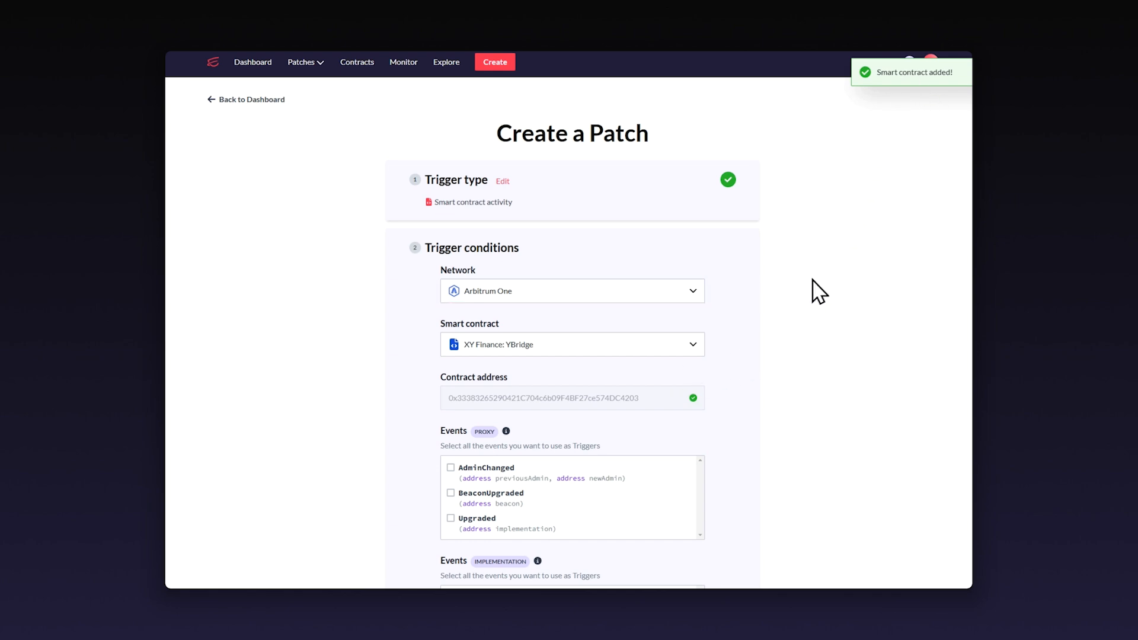
Select the implementation events SwapCompleted and SwapRequested as triggers for the patch.
scroll(819, 236, down, 4)
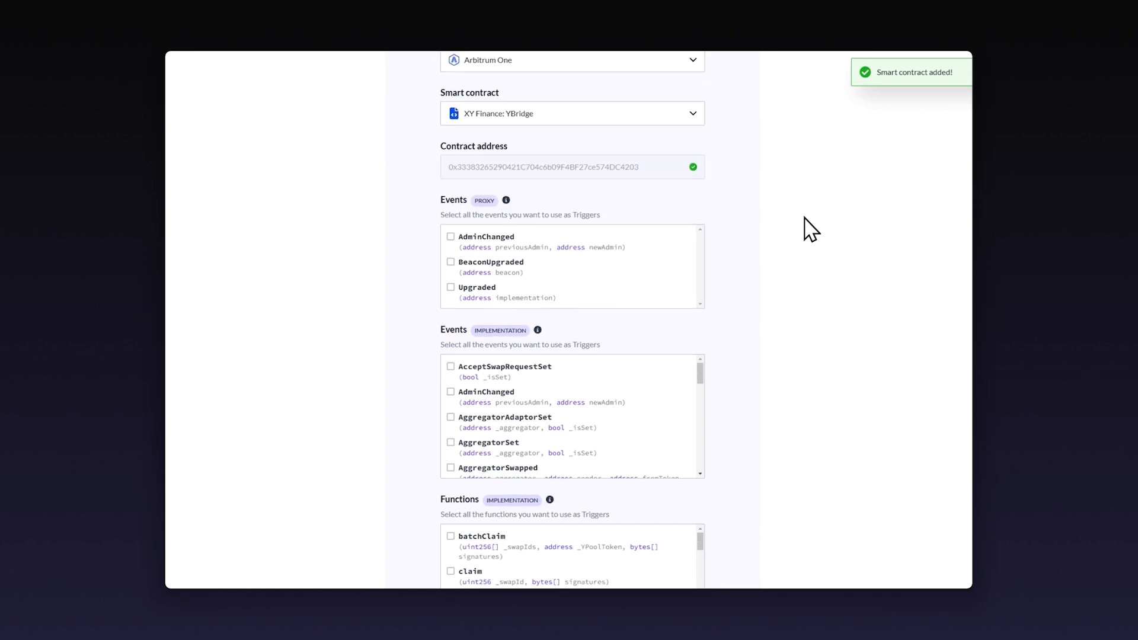
scroll(812, 230, down, 1)
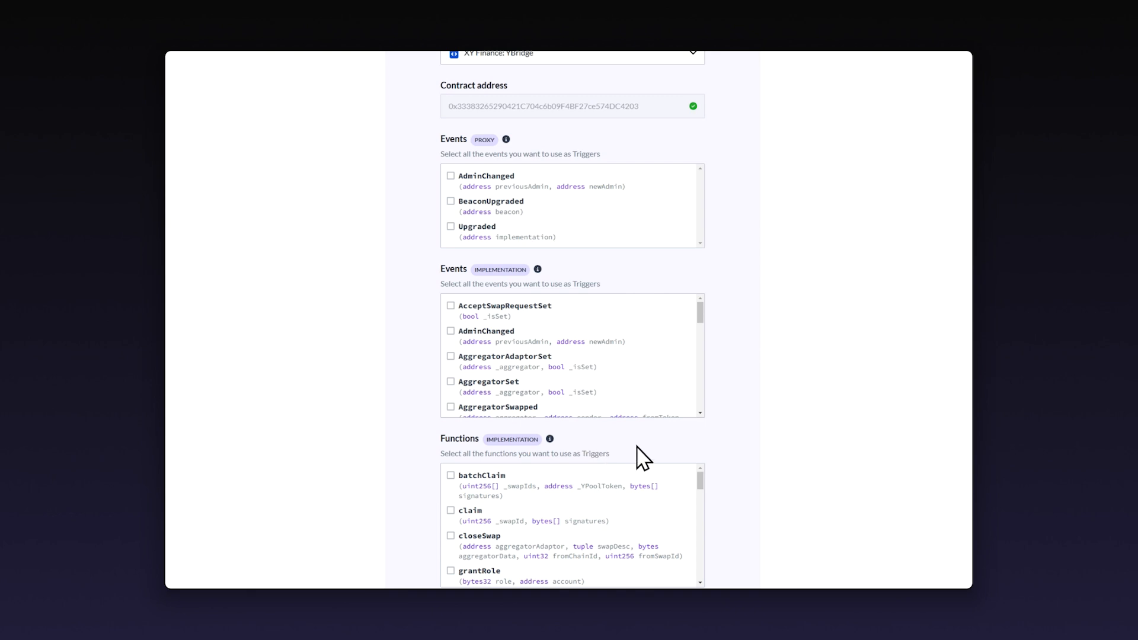
scroll(652, 451, down, 1)
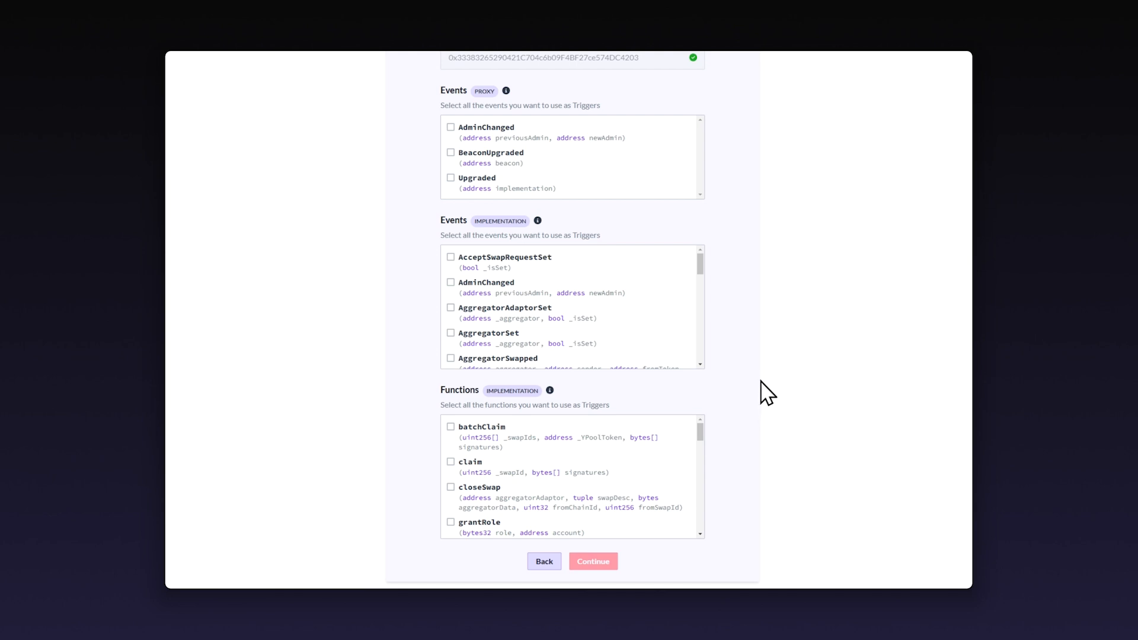
click(501, 273)
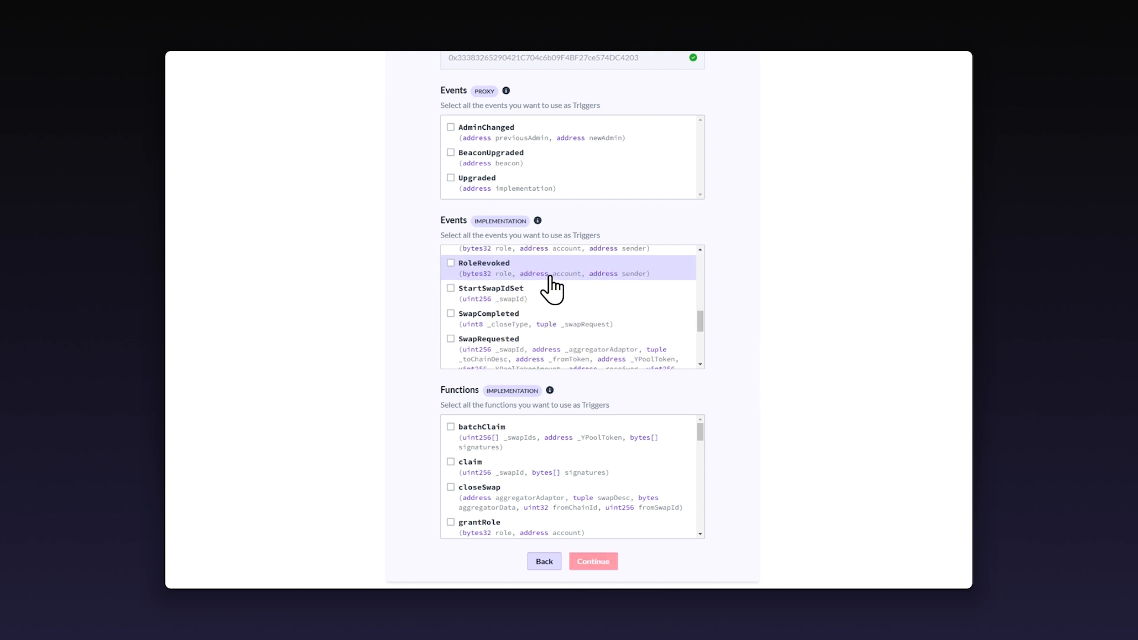
scroll(549, 276, down, 1)
click(503, 273)
click(544, 303)
Select the functions closeSwap, lockCloseSwap and swap as triggers and accept the trigger conditions.
scroll(599, 341, down, 3)
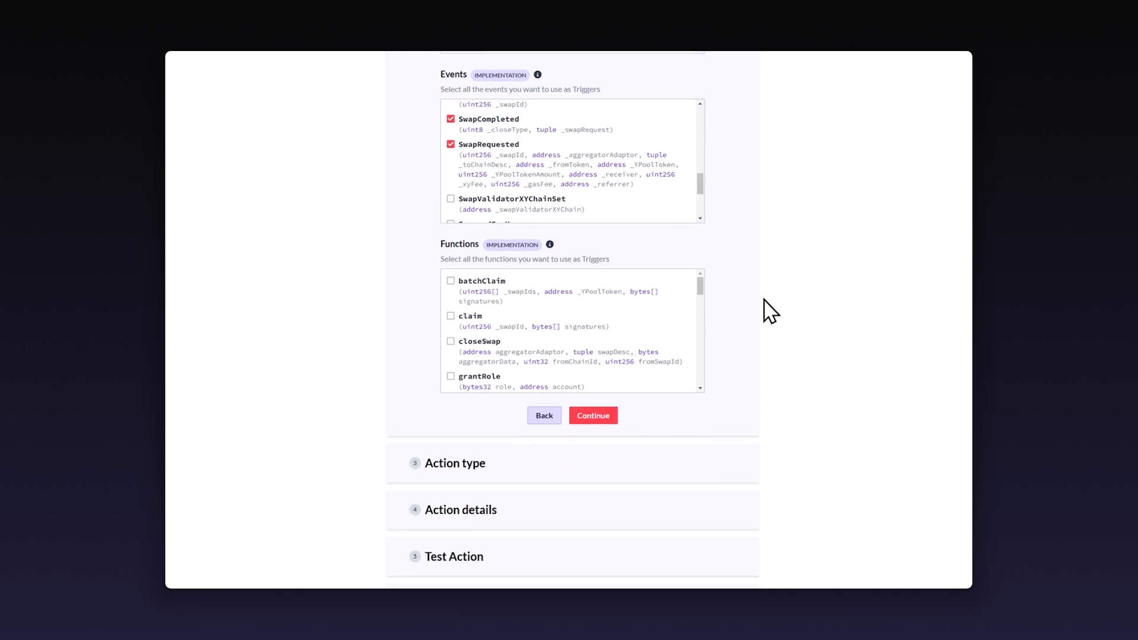
scroll(507, 356, down, 5)
scroll(505, 356, down, 2)
click(512, 323)
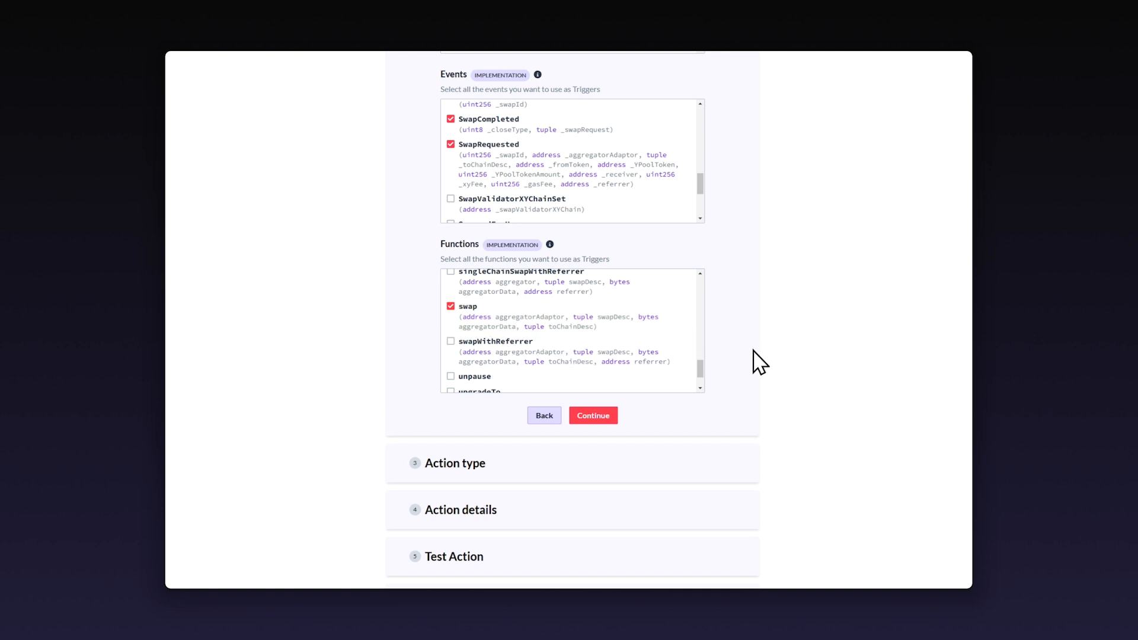
click(599, 413)
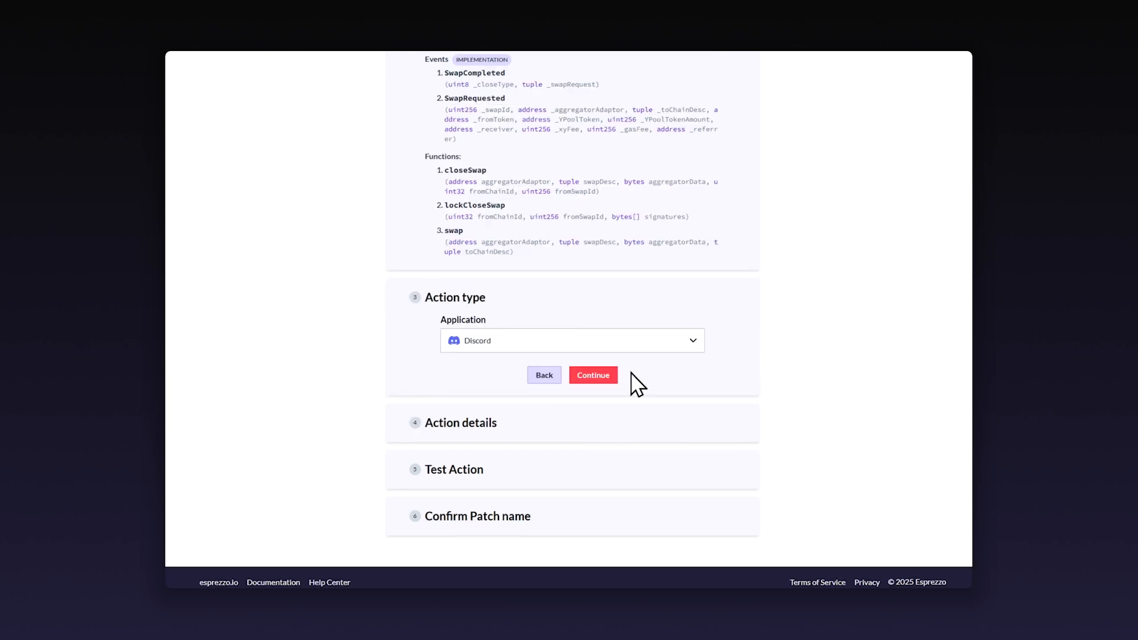
Accept Discord as the action type and set the action event to Post in a Discord server.
click(599, 376)
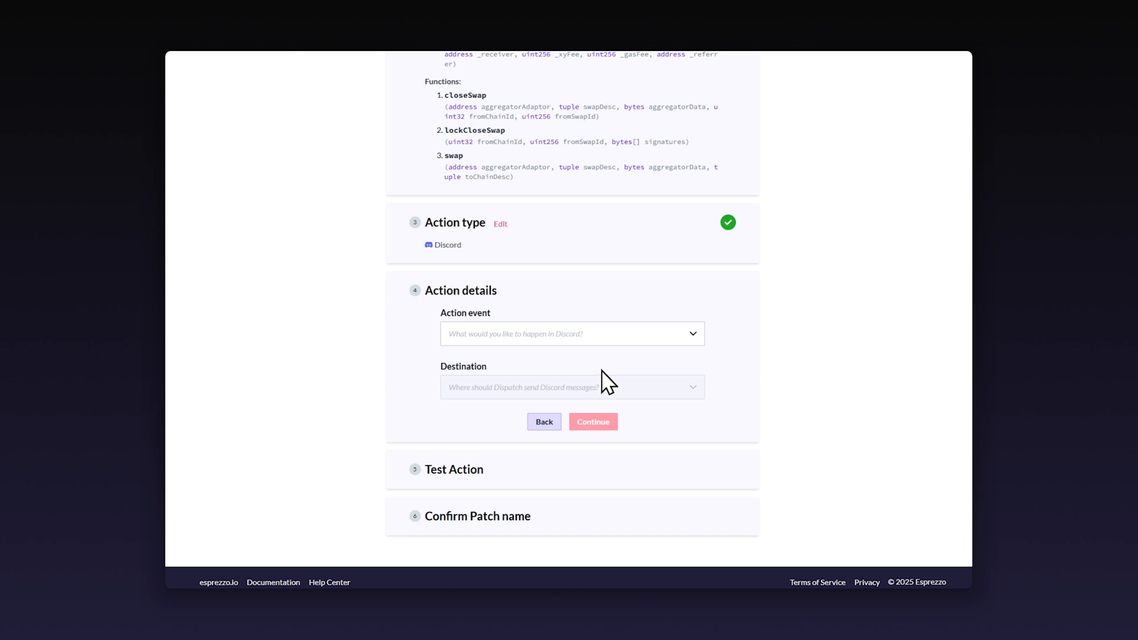
click(643, 335)
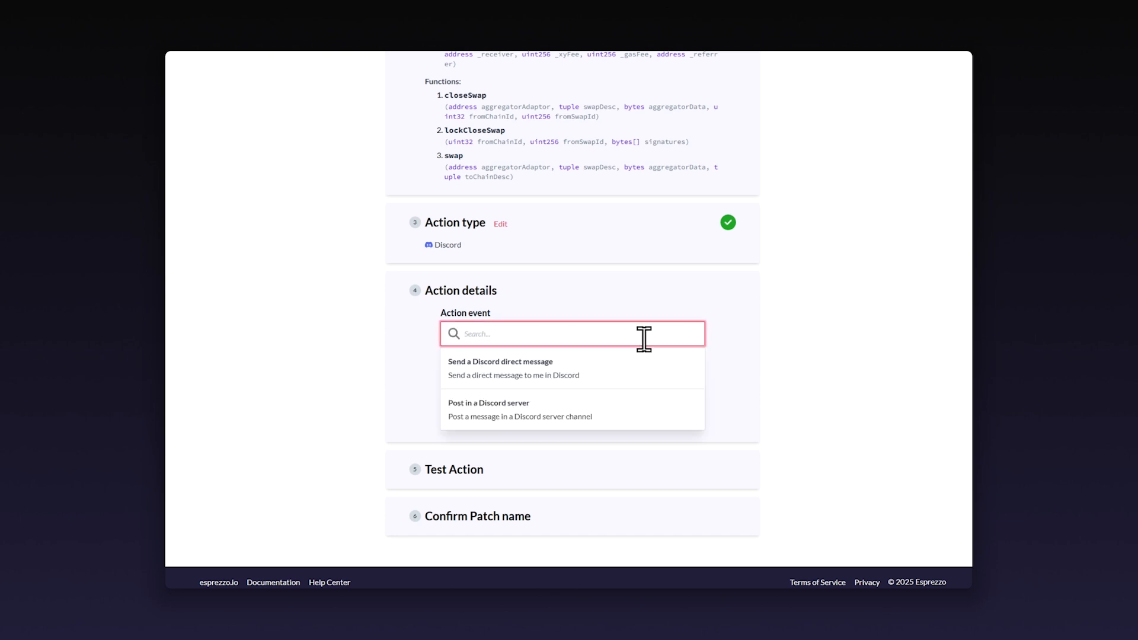
click(556, 414)
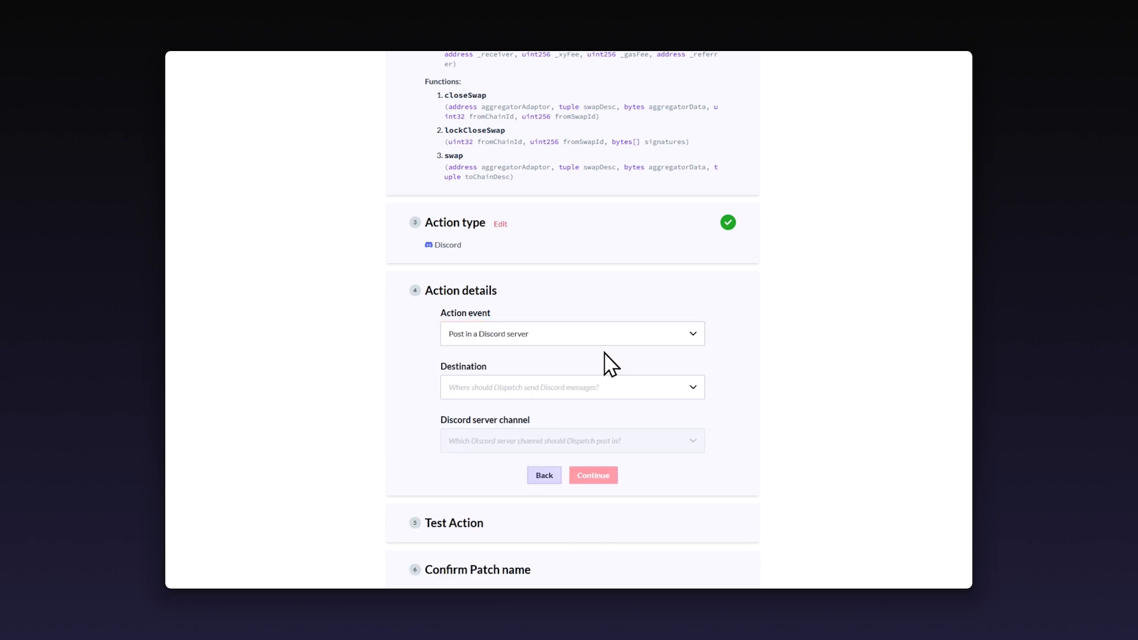
Start adding a new Discord server as the destination and choose XY FINANCE SERVER for the Esprezzo Dispatch Test Bot.
click(600, 387)
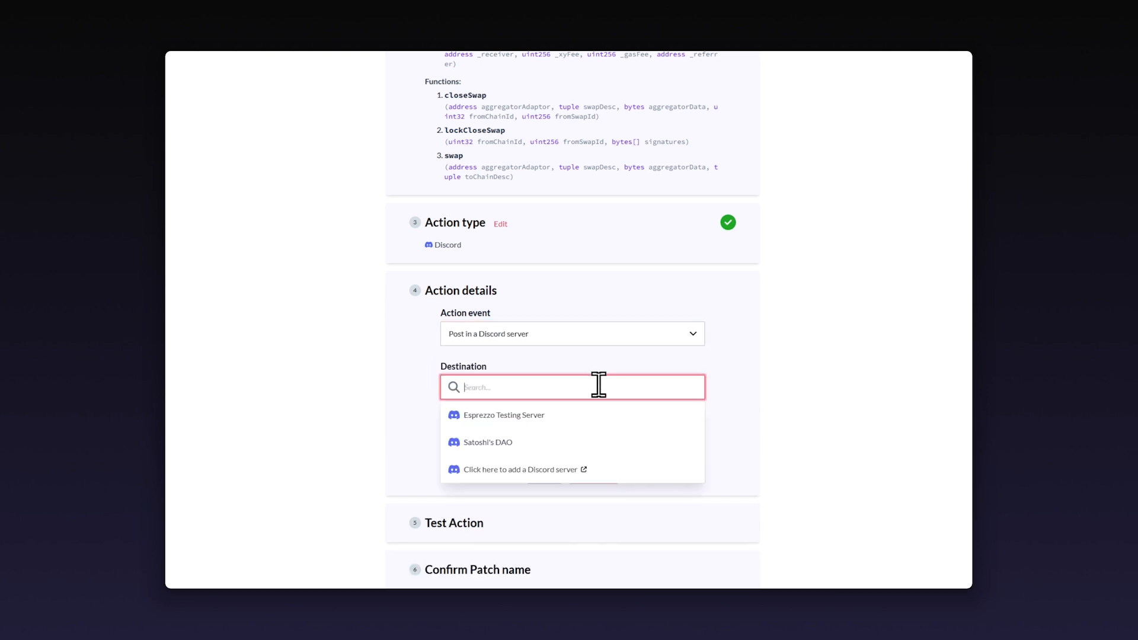
click(546, 471)
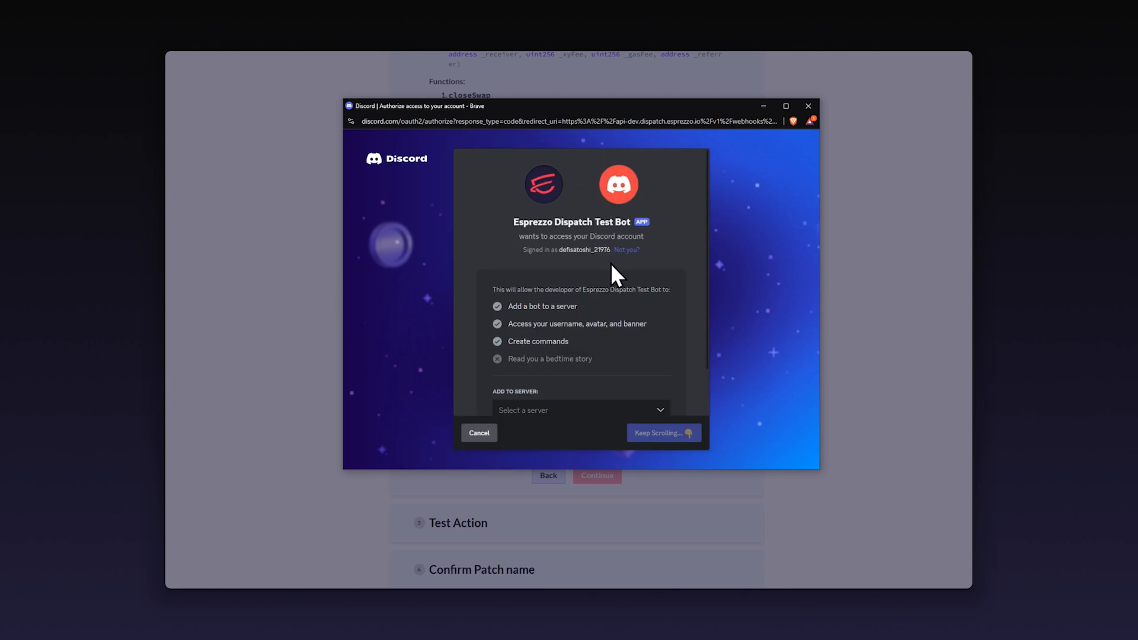
scroll(628, 252, down, 2)
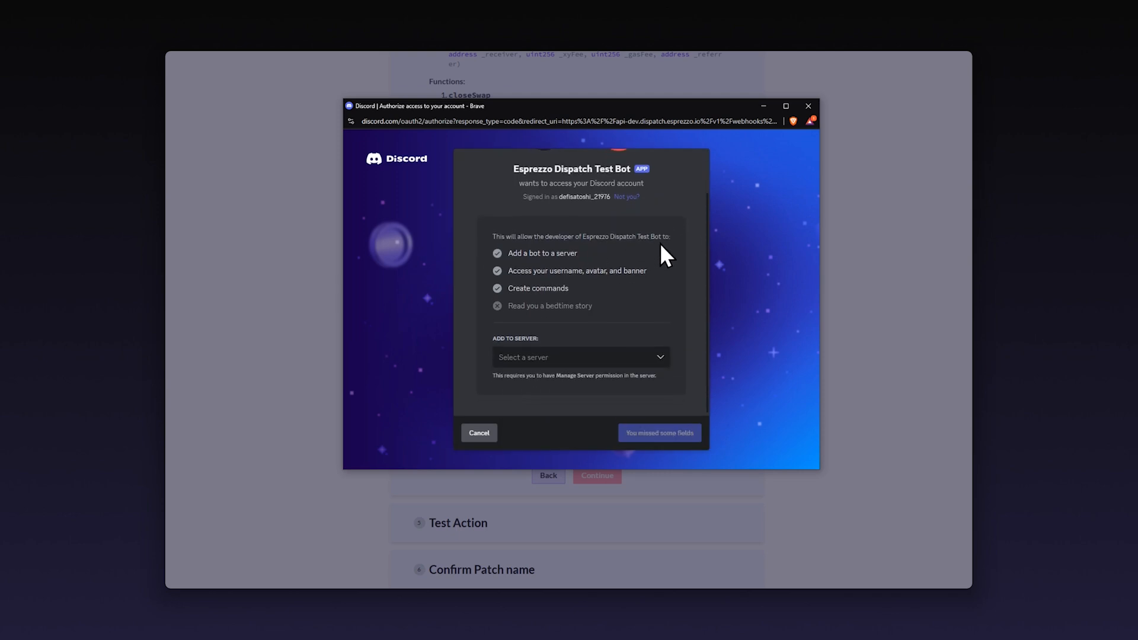
click(548, 356)
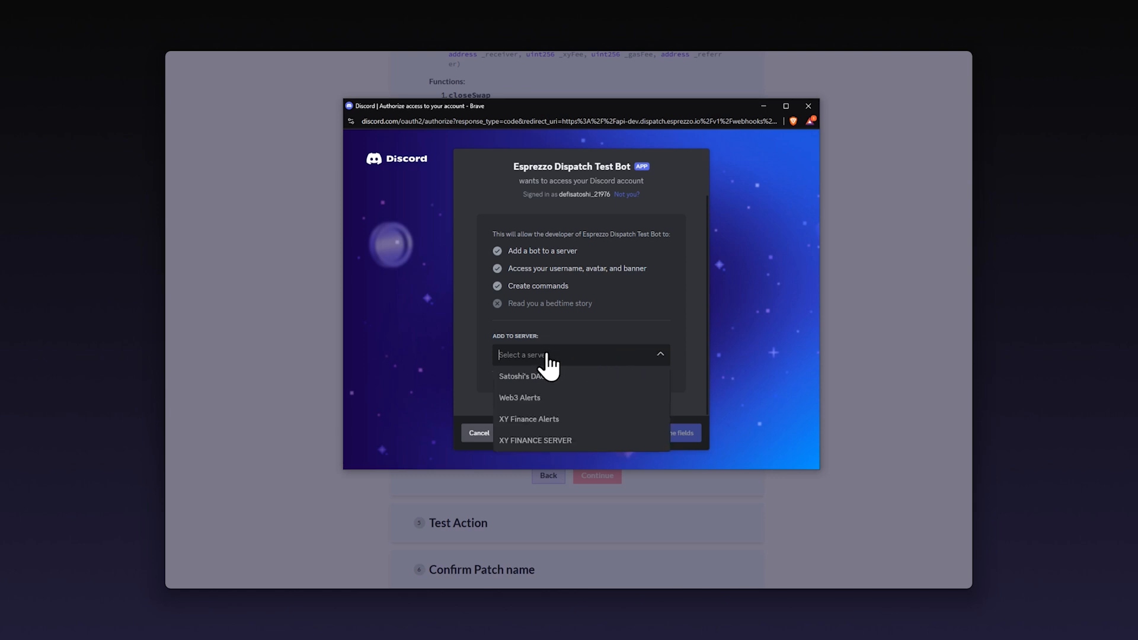
click(536, 439)
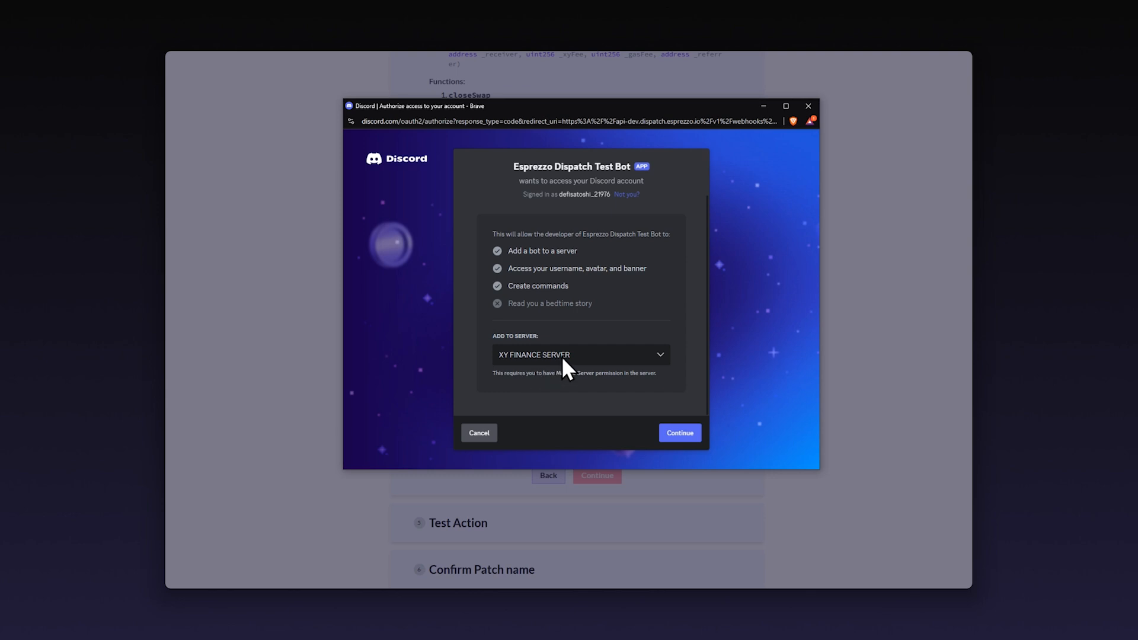
Authorize the bot to send messages, embed links and attach files on XY FINANCE SERVER, and complete the human check.
click(680, 432)
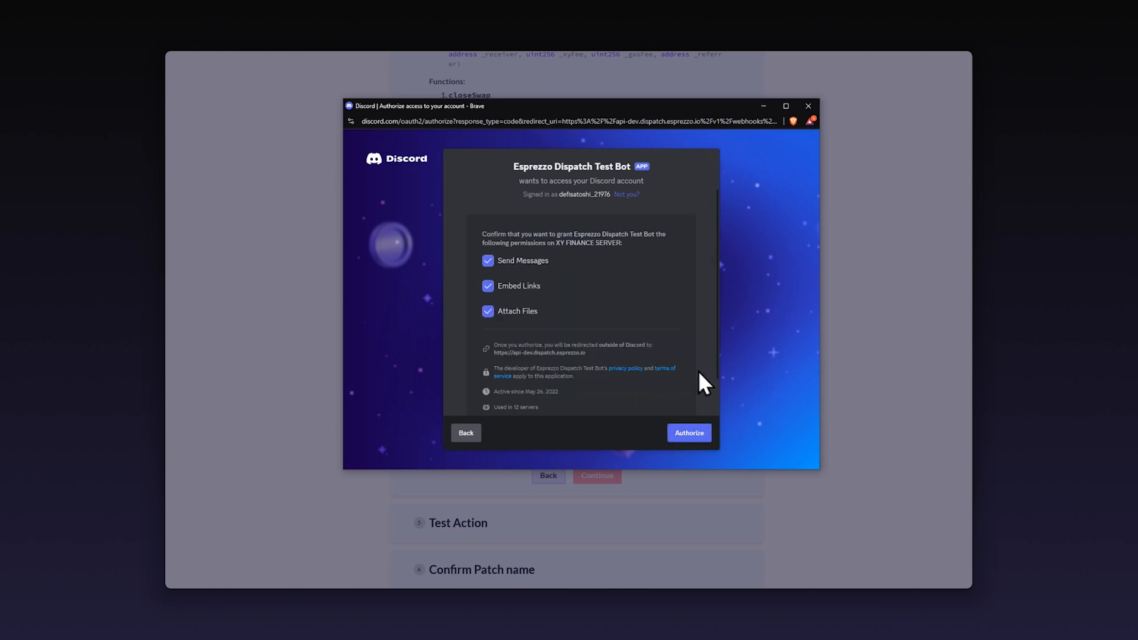
scroll(700, 373, down, 2)
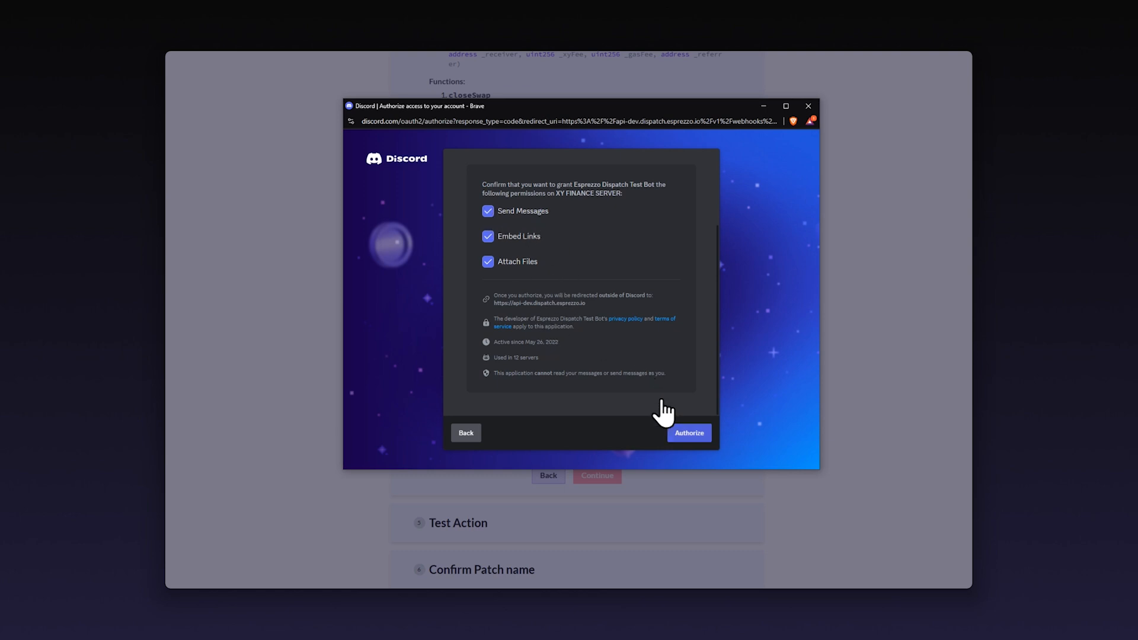
click(691, 432)
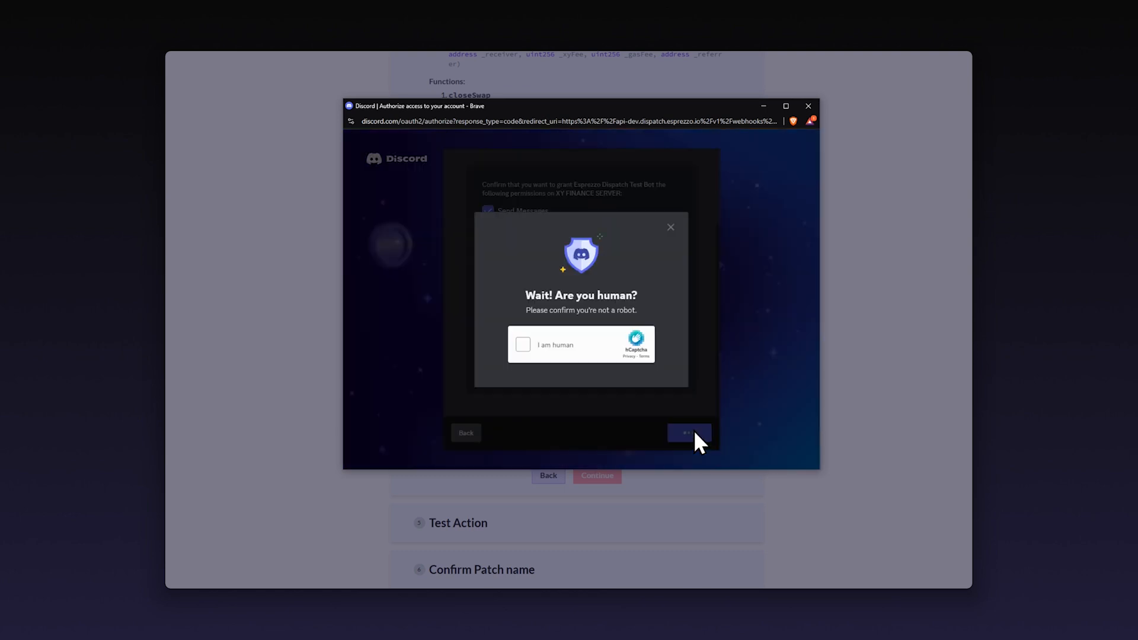
click(522, 344)
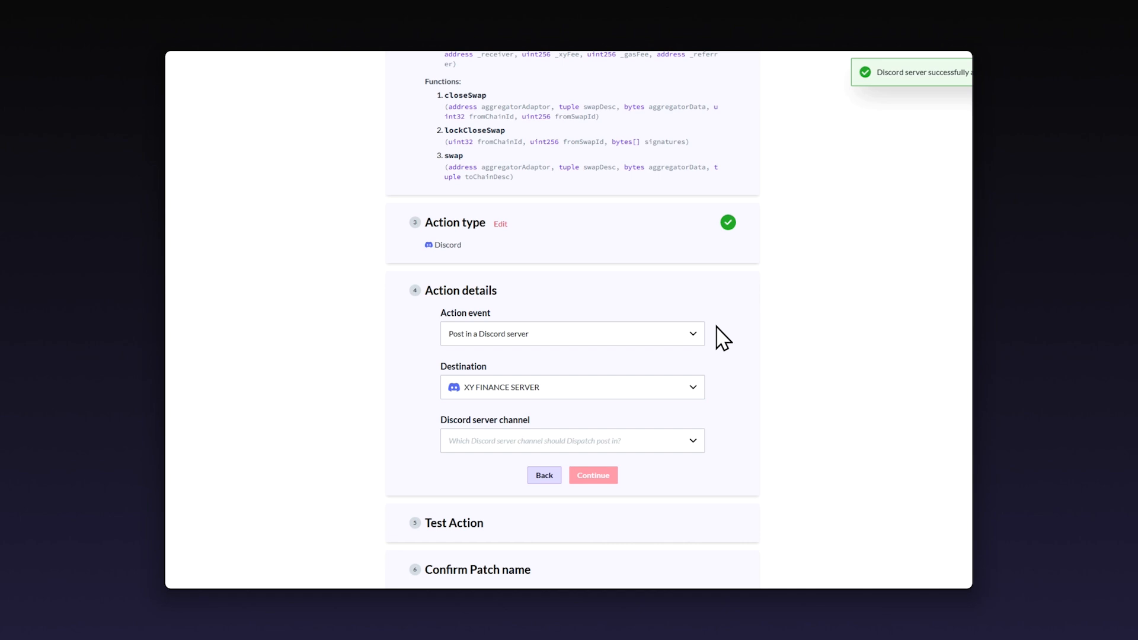
Set the Discord server channel to #xy-swaps and accept the action details.
click(597, 440)
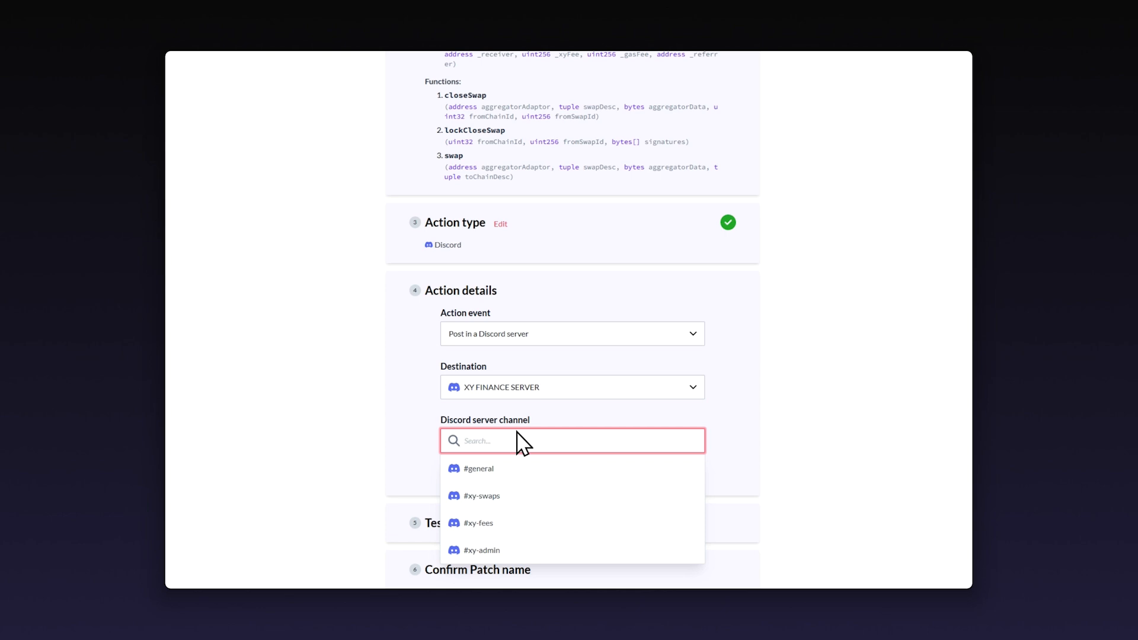
click(490, 497)
click(595, 421)
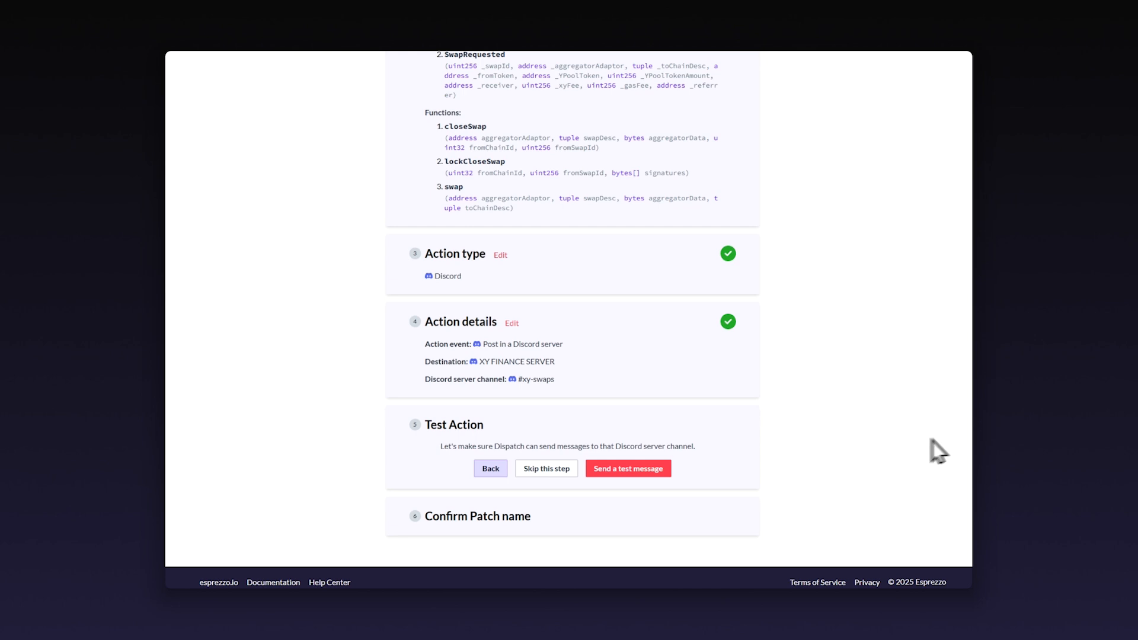
Send a test message, check it in the server's #xy-swaps channel in Discord, and accept the test action in Dispatch.
click(614, 478)
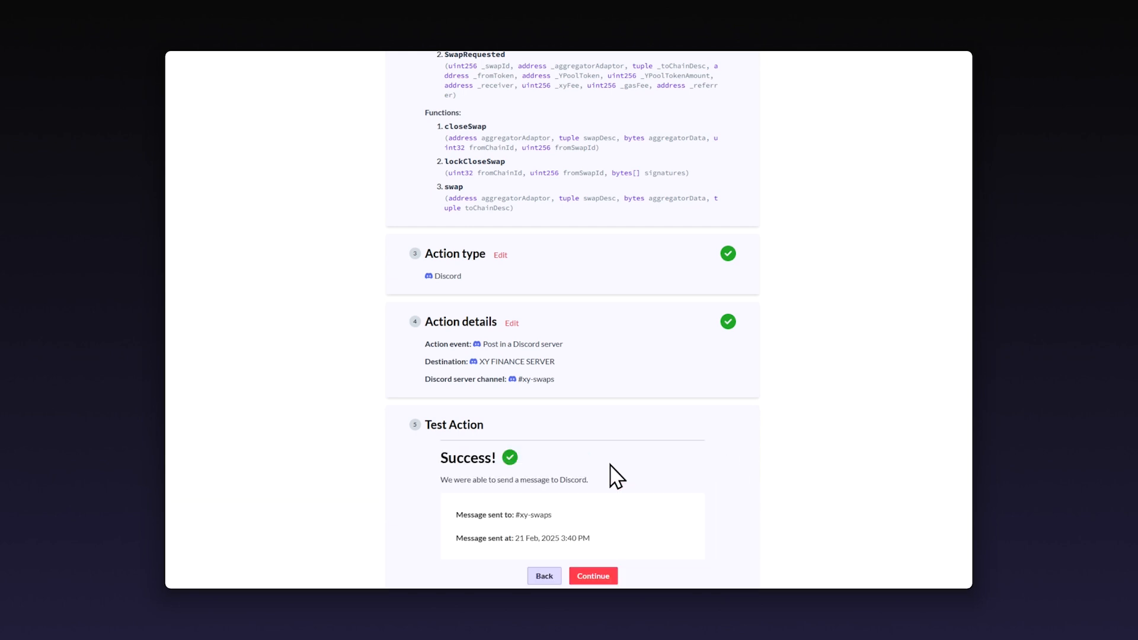
scroll(616, 463, down, 2)
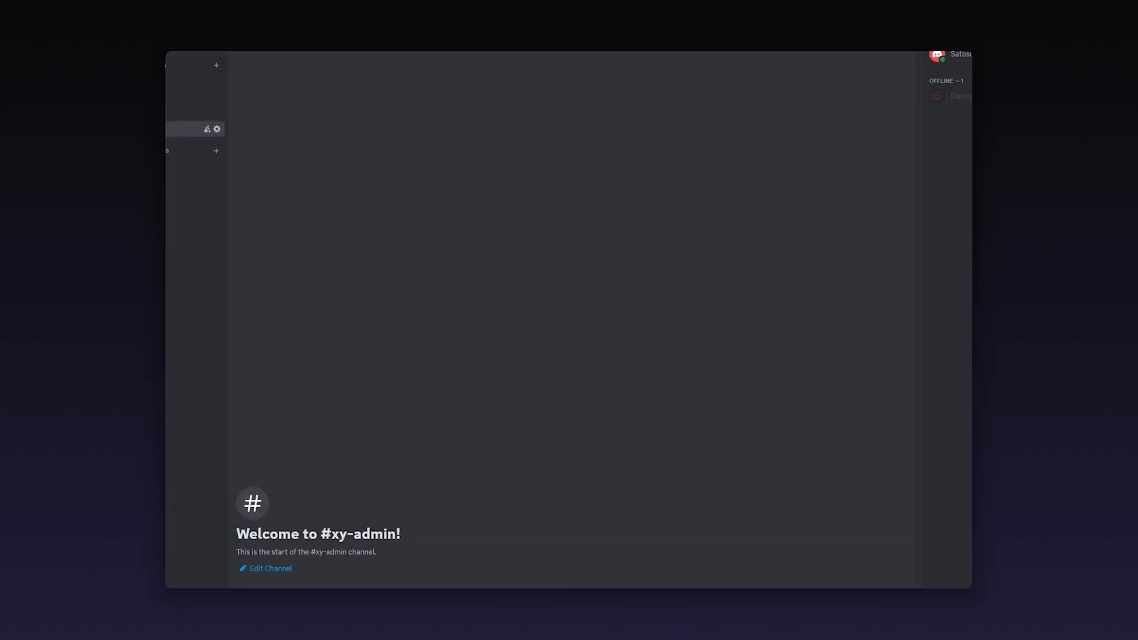
click(172, 96)
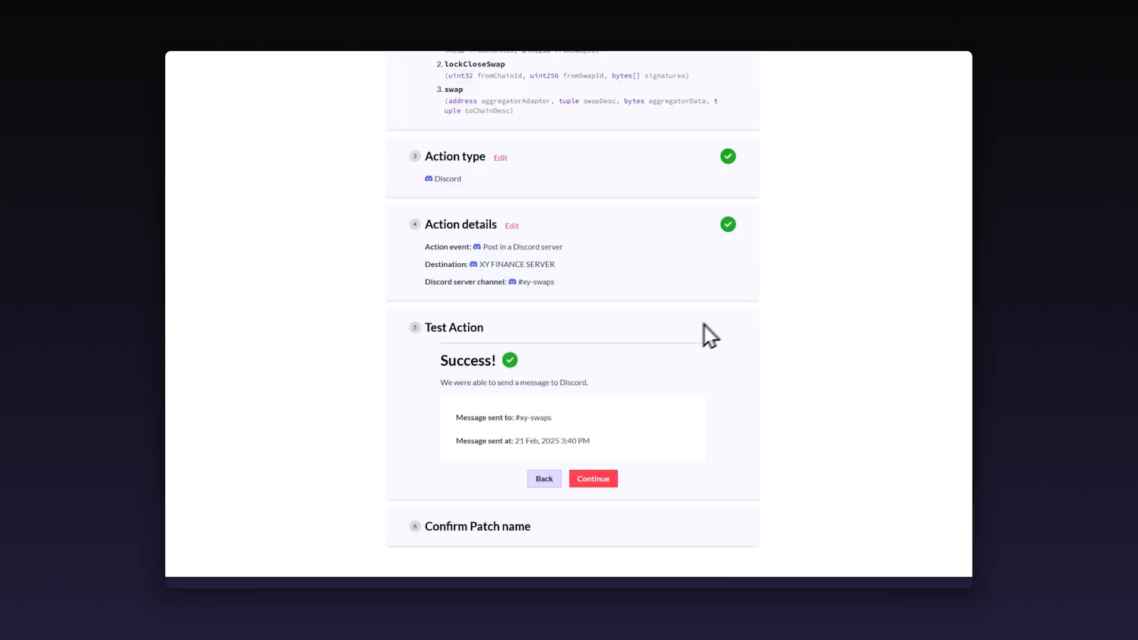
click(591, 480)
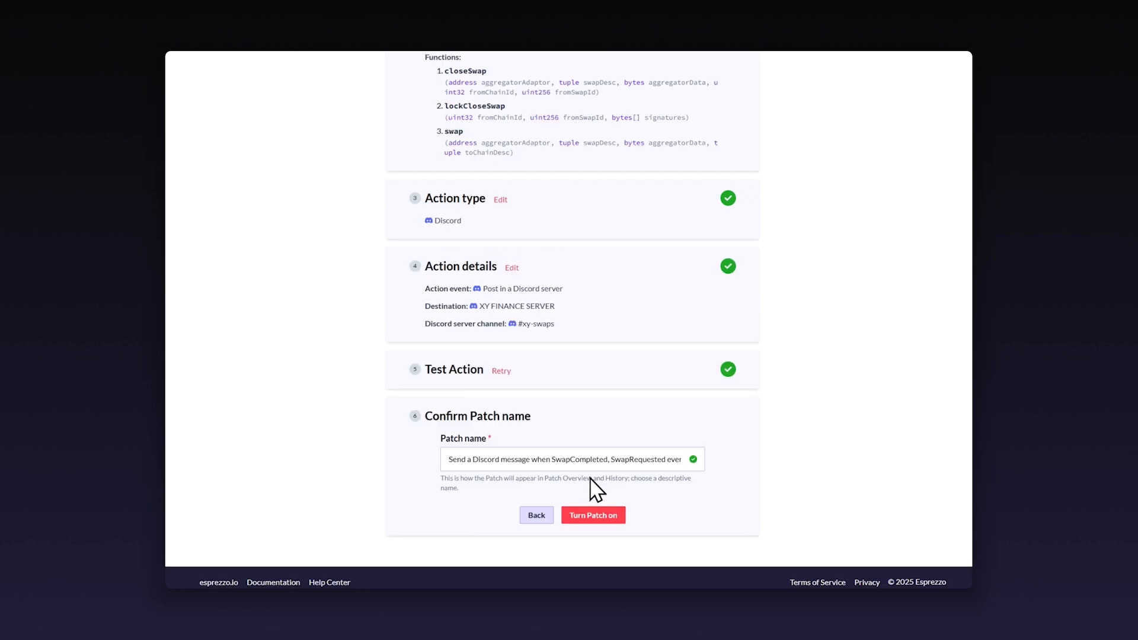
Name the patch XY Finance: XY Swaps and turn it on.
triple_click(503, 464)
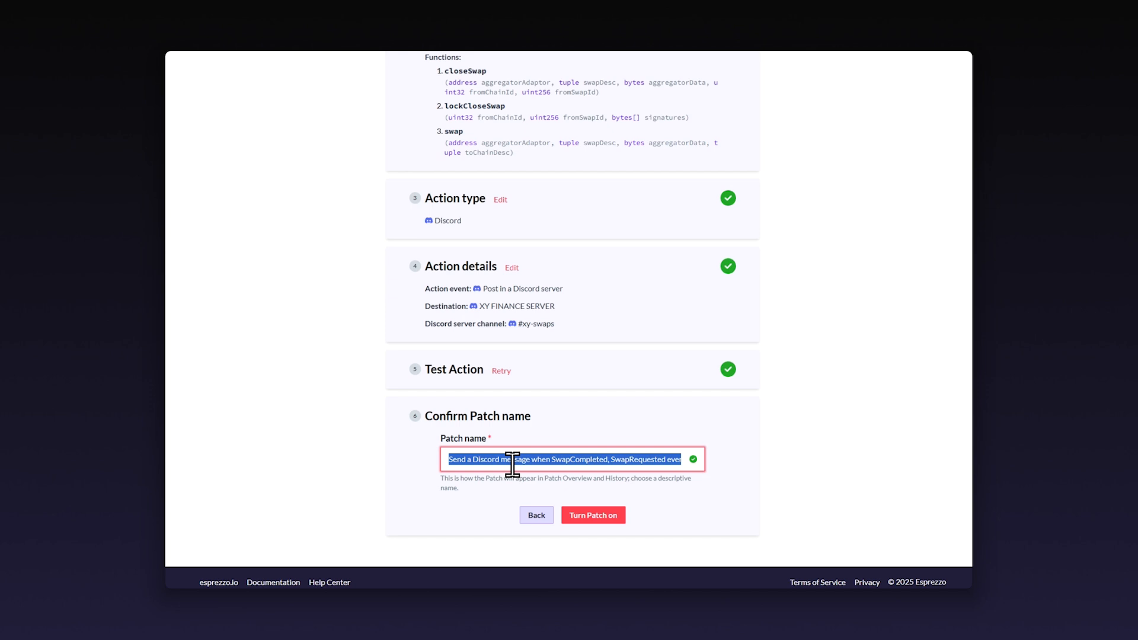
text(XY Finance: XY Swaps)
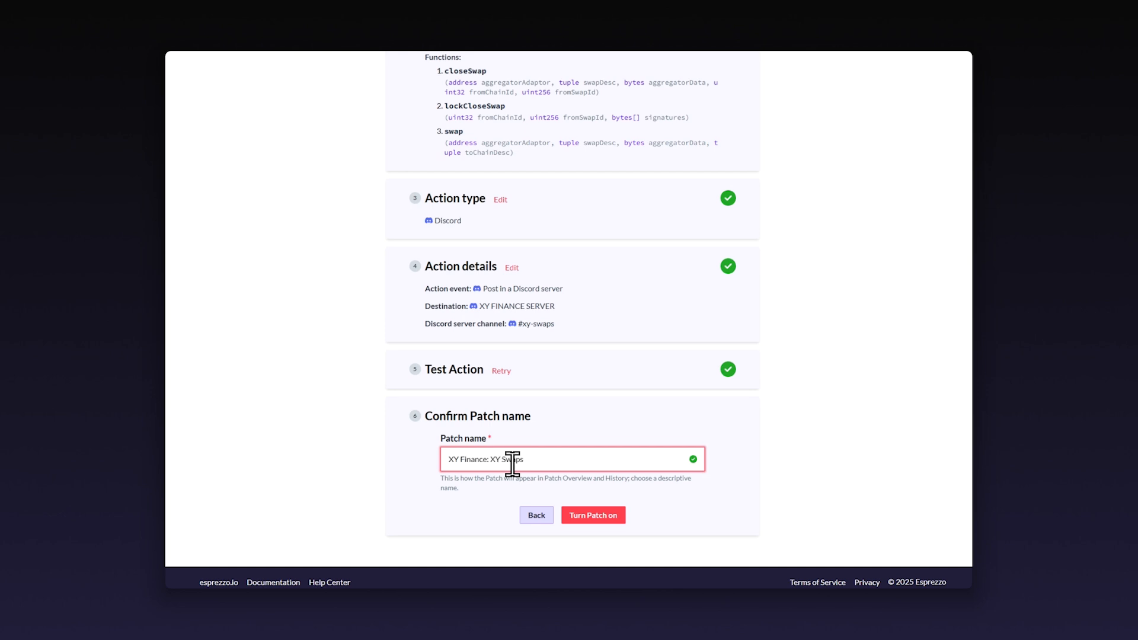
click(590, 516)
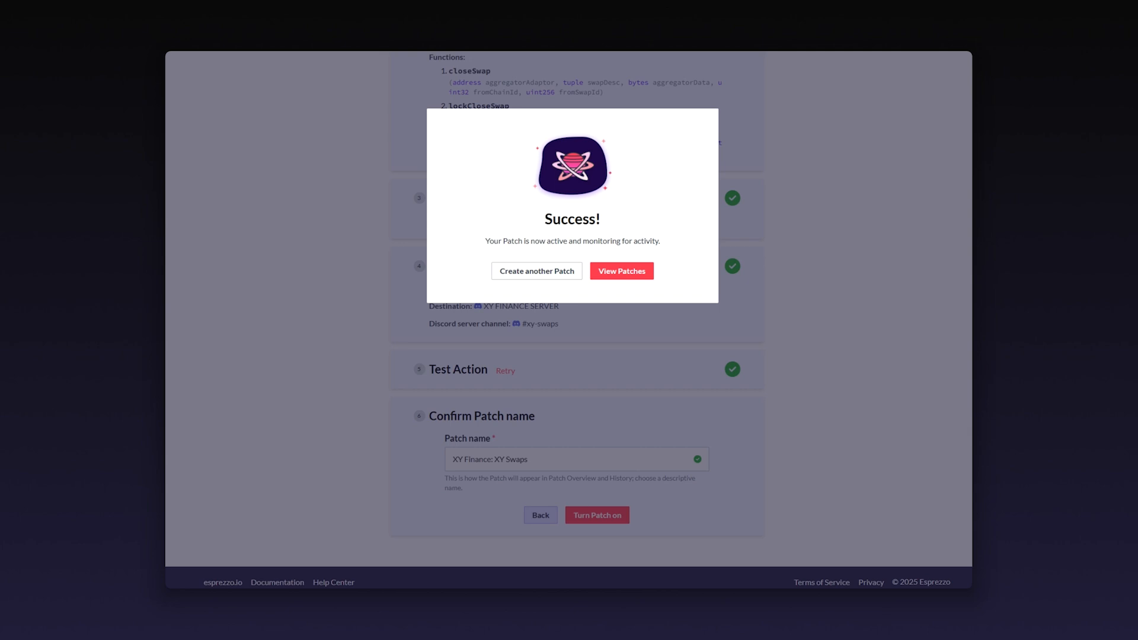
Open the patches overview and review the trigger and action details of XY Finance: XY Swaps.
click(612, 276)
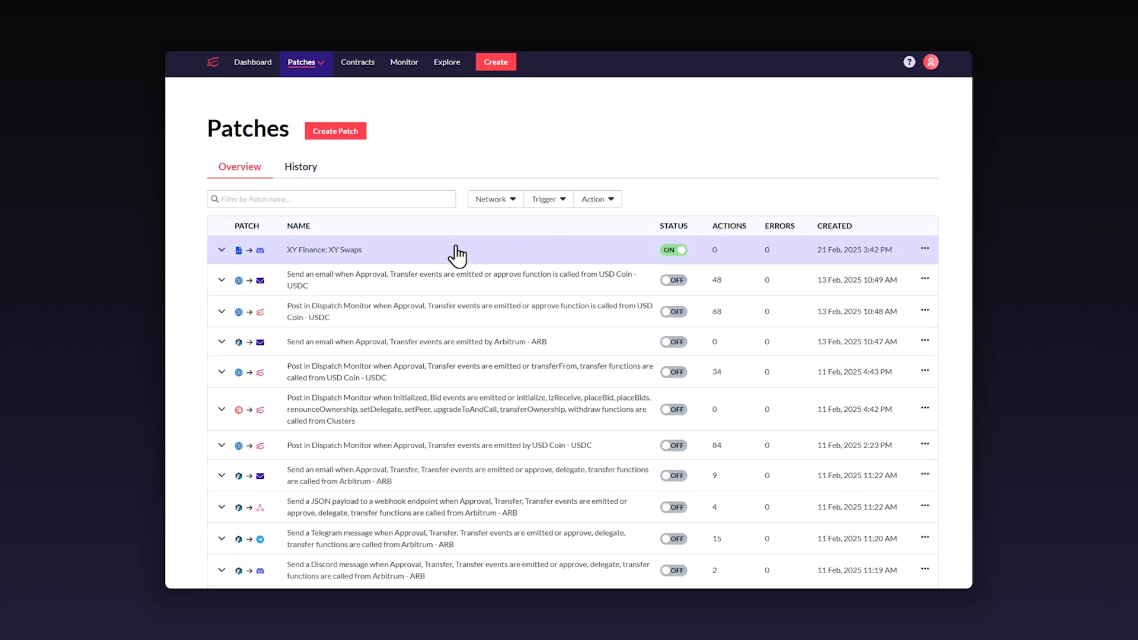
click(453, 253)
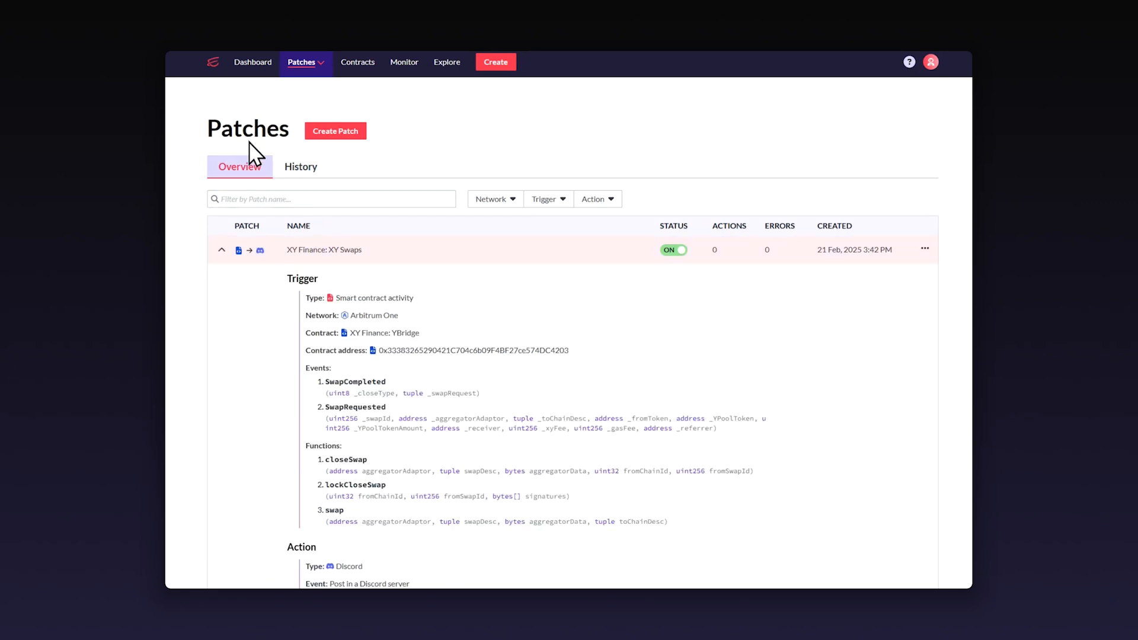
scroll(682, 318, down, 1)
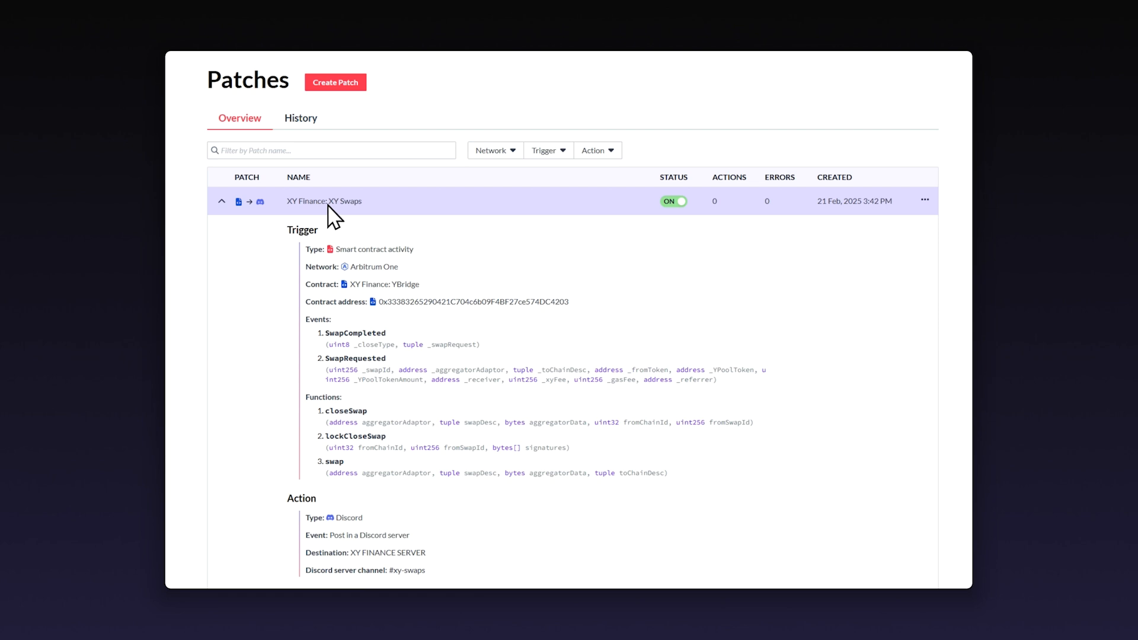
scroll(774, 546, up, 1)
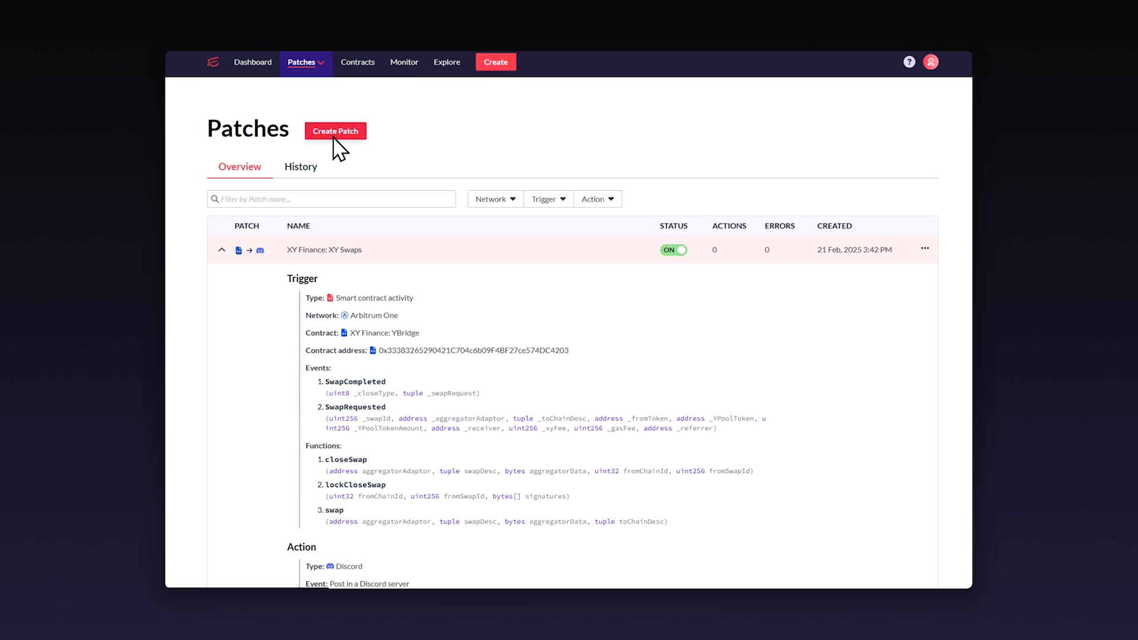
Start another patch for smart contract activity on Arbitrum One, search for "xy finance" and select the XY Finance: YBridge contract.
click(486, 65)
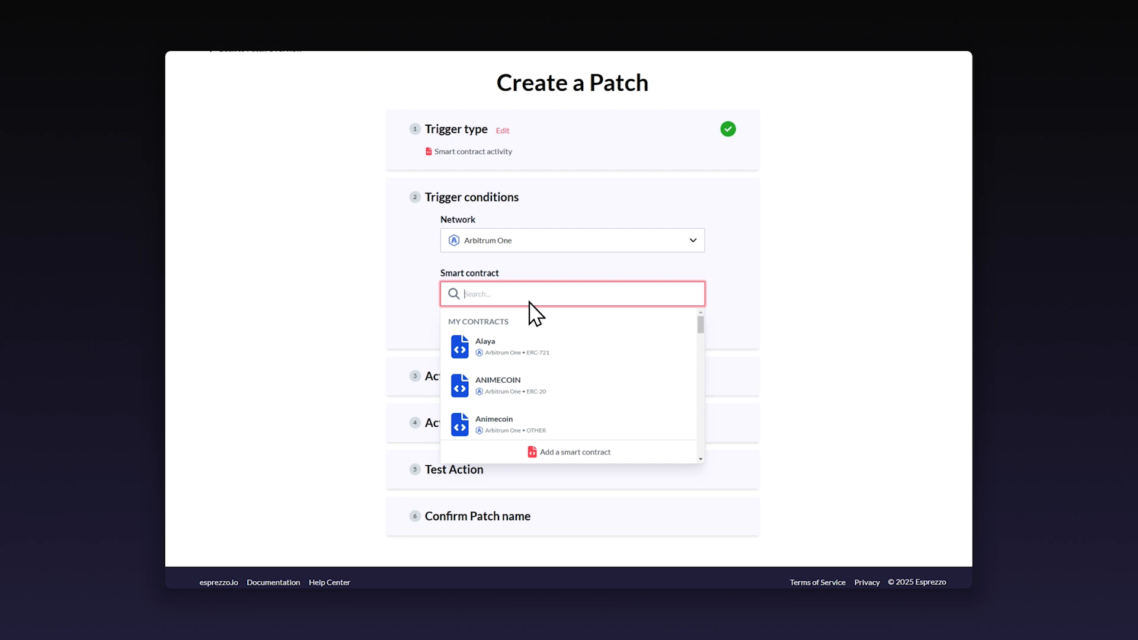
text(xy finance)
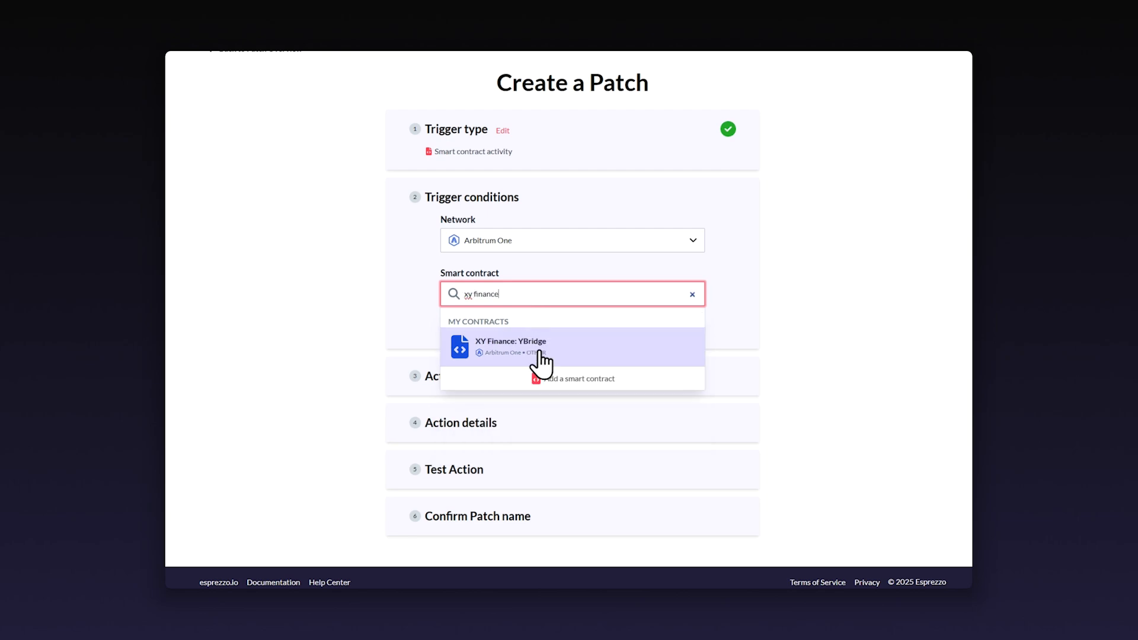
click(540, 344)
scroll(789, 278, down, 5)
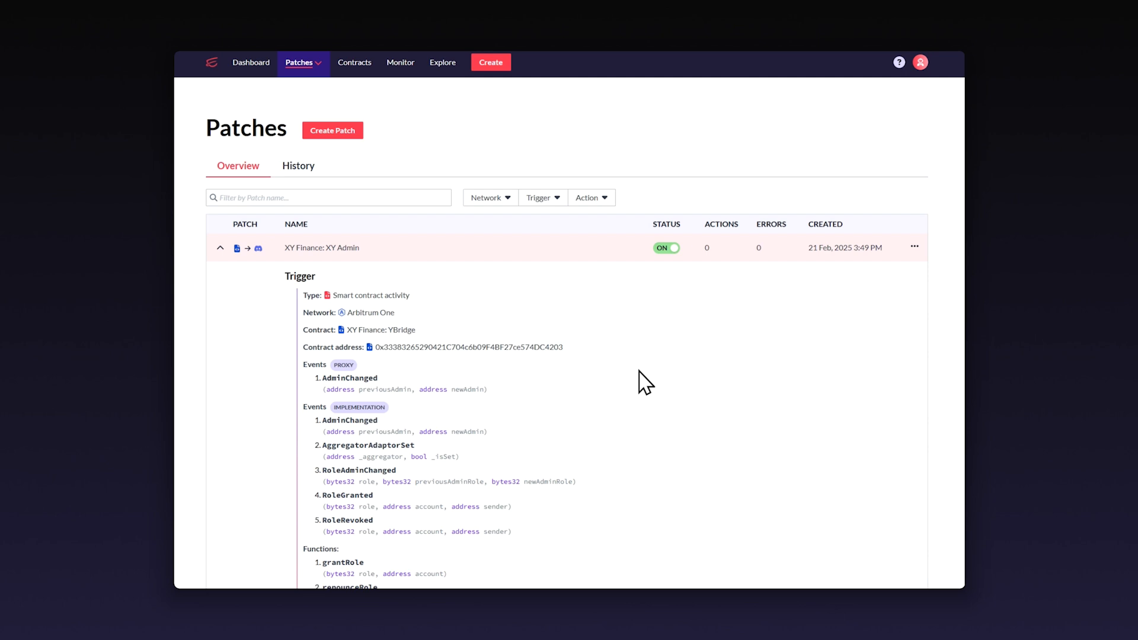
Filter the contracts list by "xy finance" and open the details of XY Finance: YBridge.
click(353, 66)
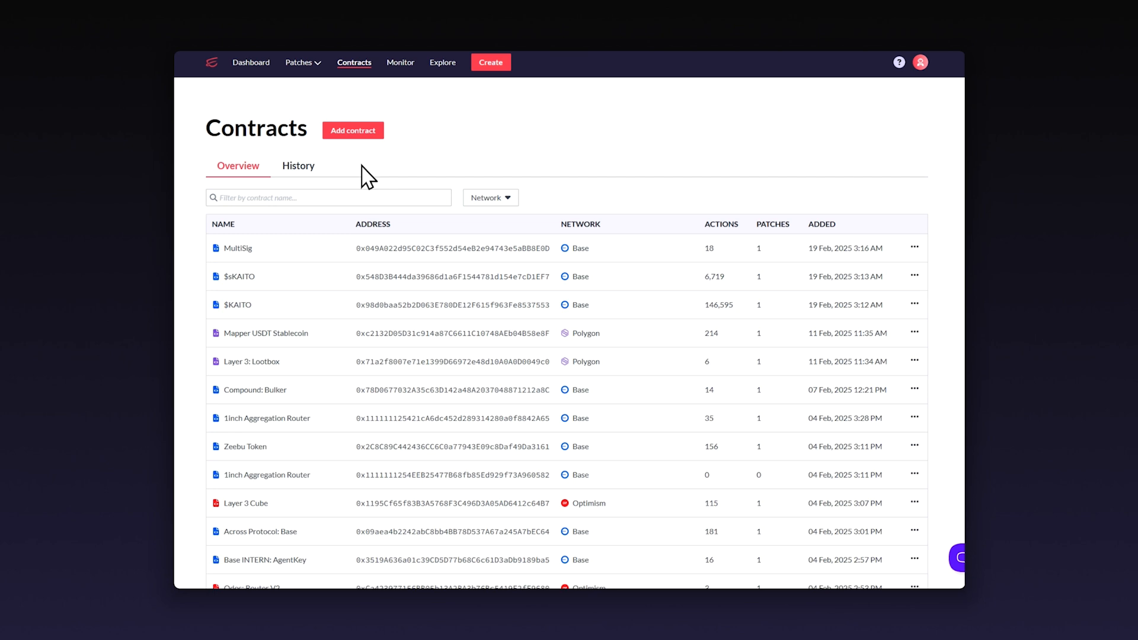
click(348, 195)
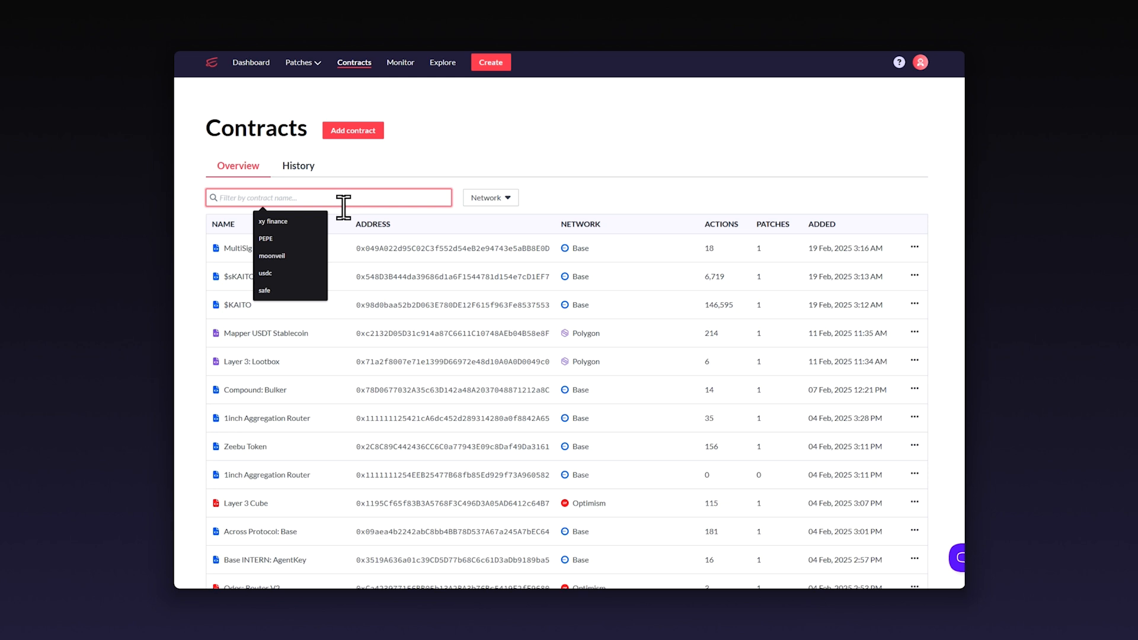
text(xy finance)
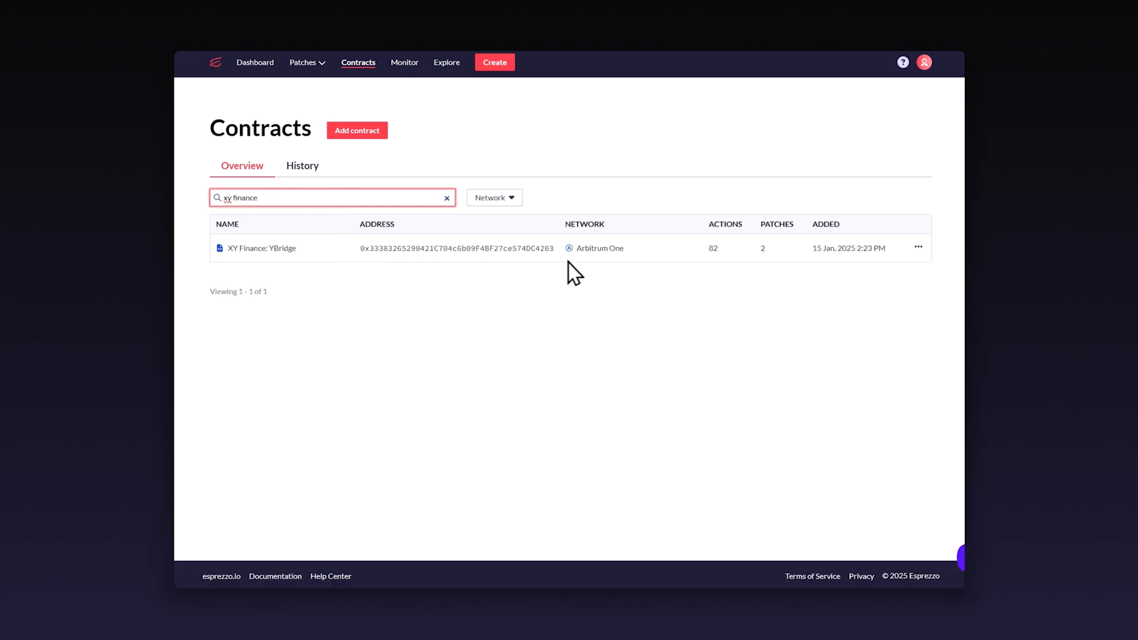
click(443, 249)
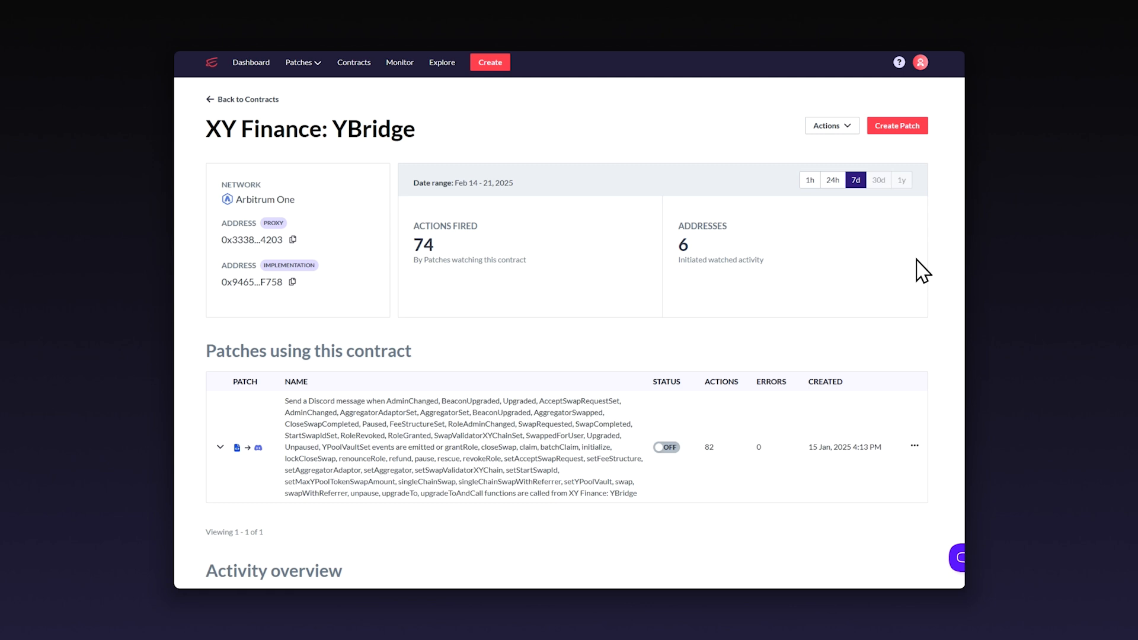
Review the contract's activity overview and set the Contract and address activity chart's time range to 1h.
scroll(920, 268, down, 3)
scroll(921, 268, down, 4)
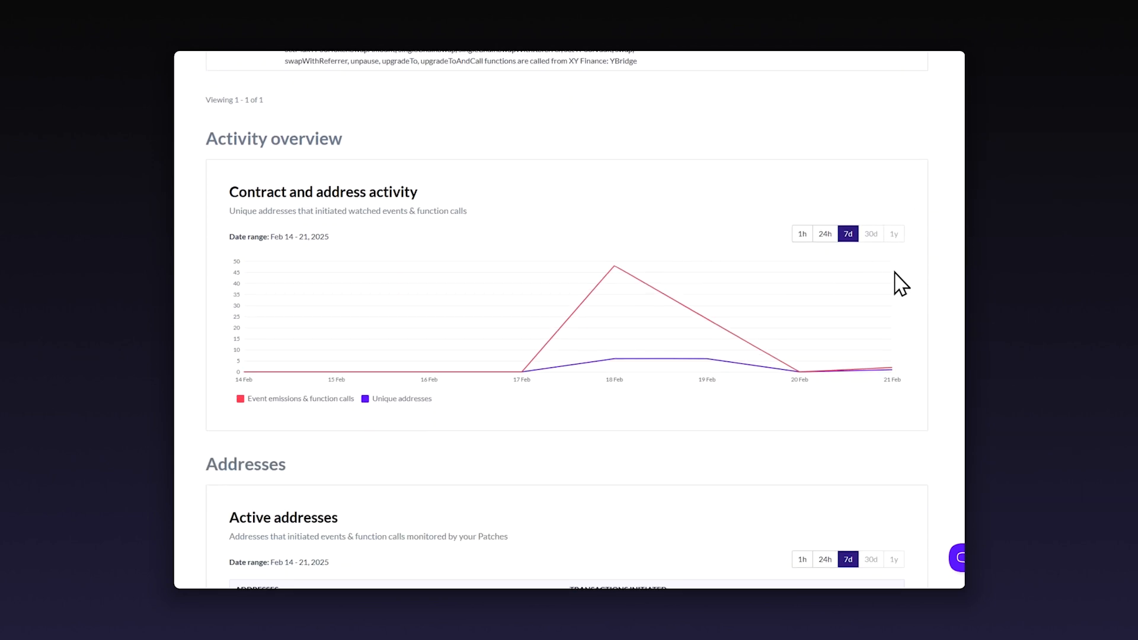
scroll(878, 261, down, 1)
click(802, 186)
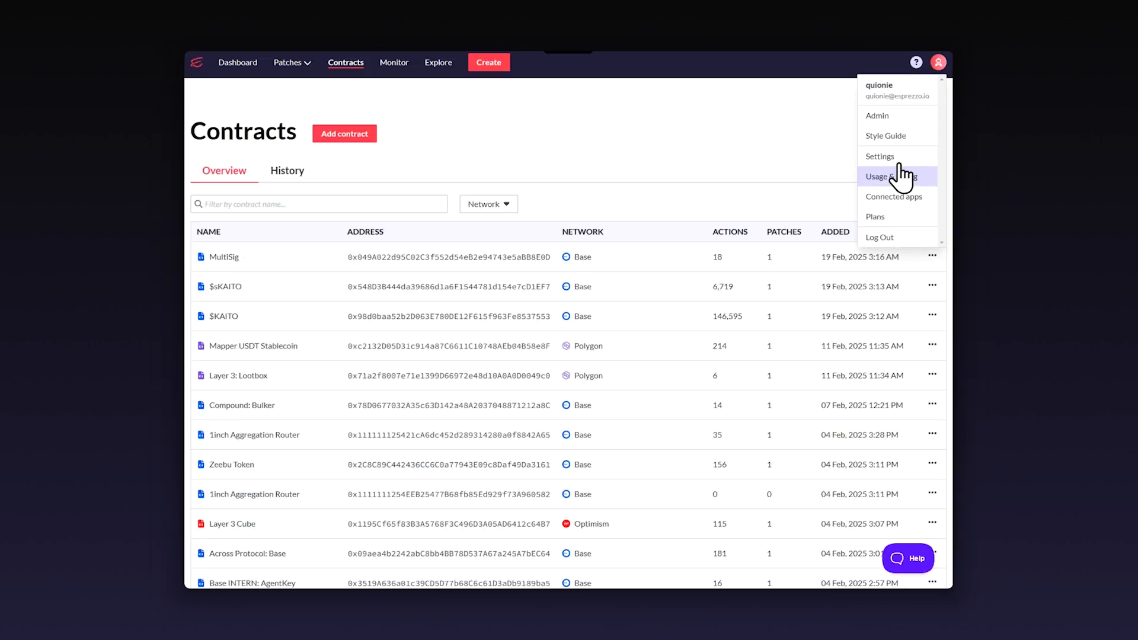
click(887, 217)
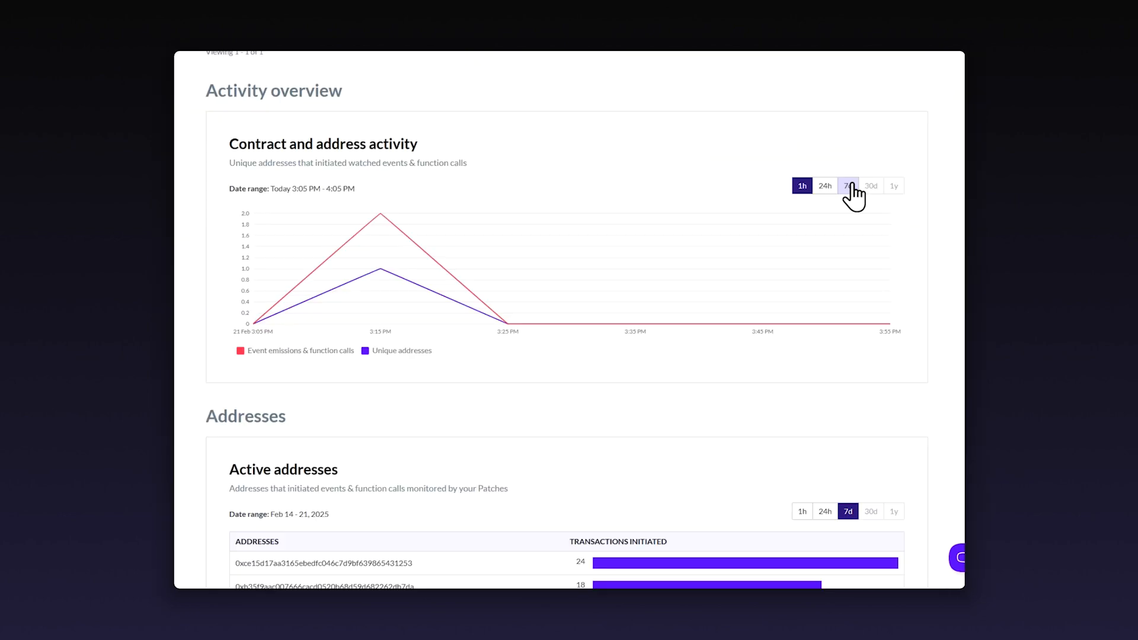
Examine the contract's active addresses, function calls and top events, including the CloseSwapCompleted share of the events chart.
scroll(854, 199, down, 4)
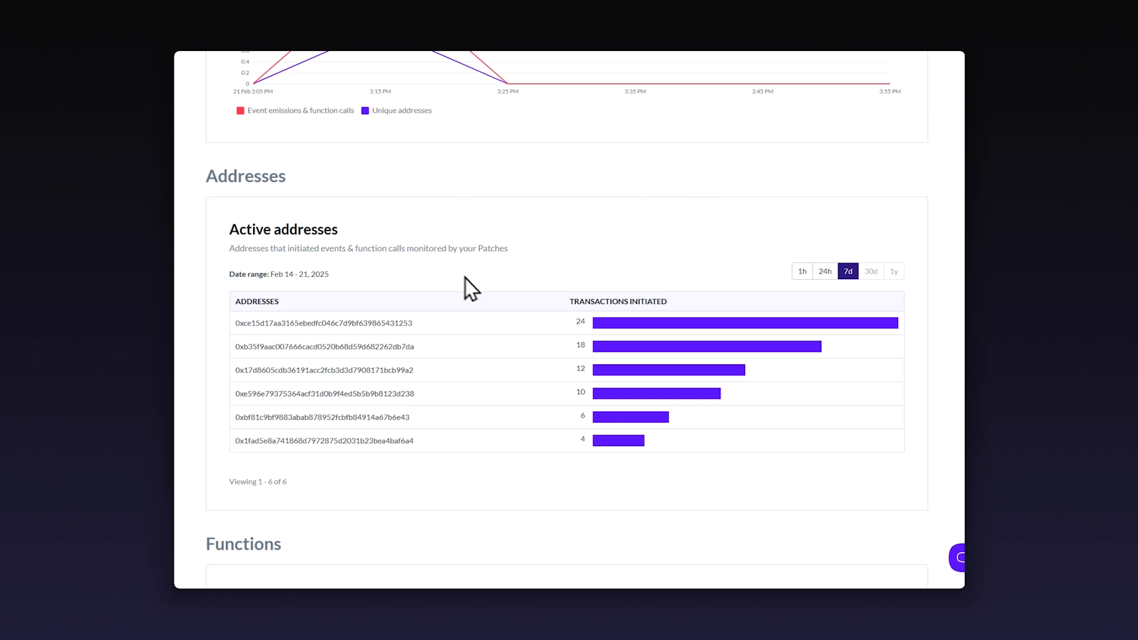
scroll(579, 308, down, 5)
scroll(582, 295, down, 5)
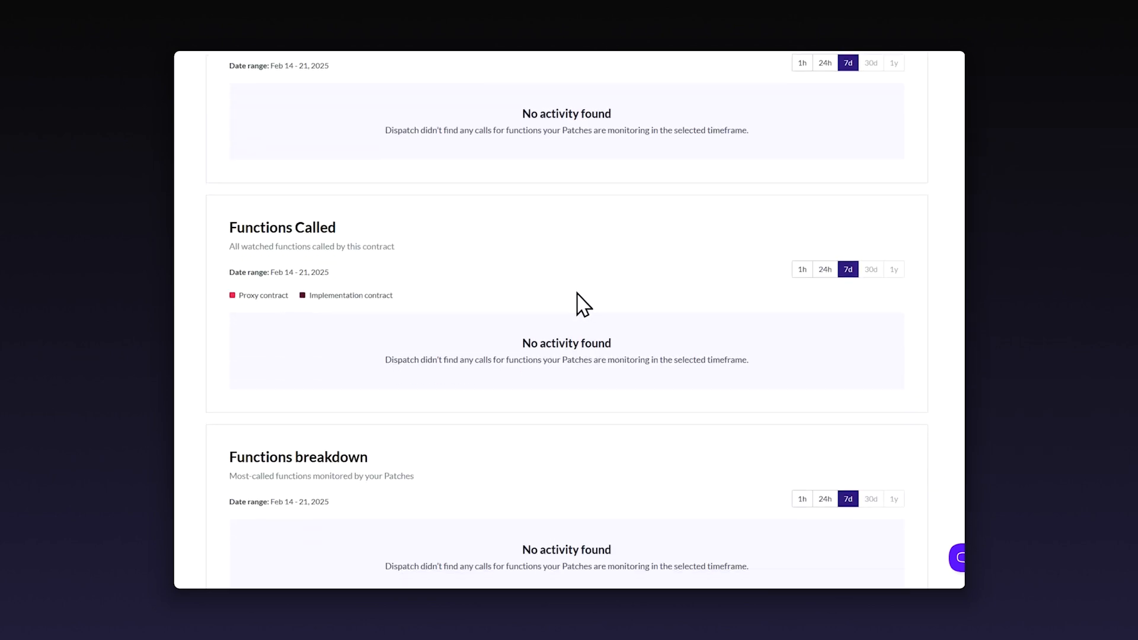
scroll(546, 247, down, 2)
scroll(460, 229, down, 5)
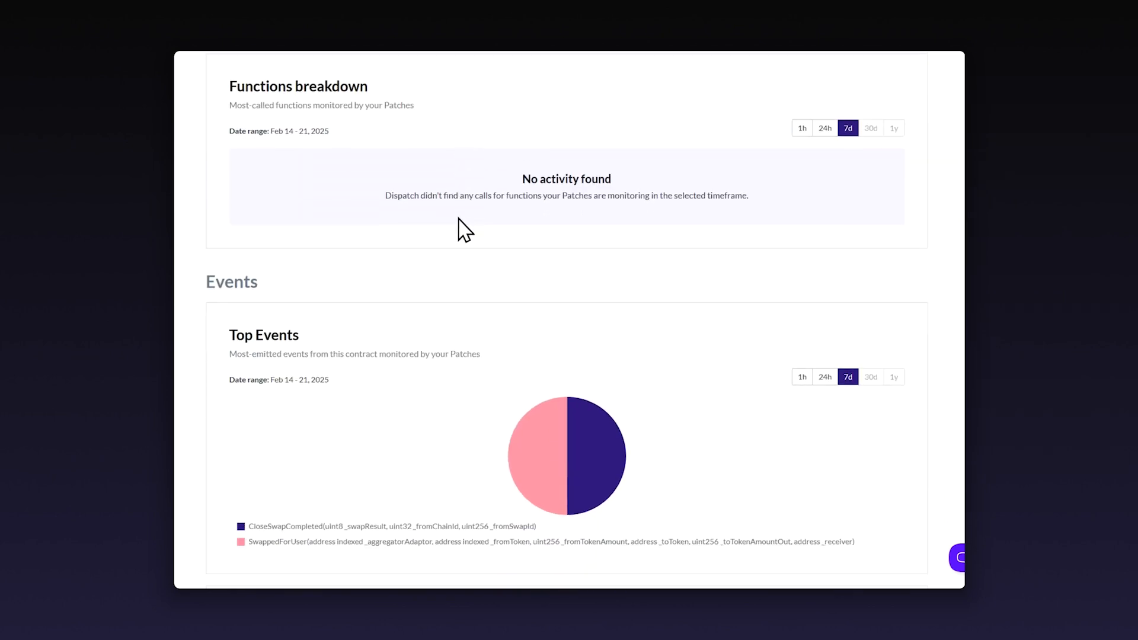
mouse_move(550, 379)
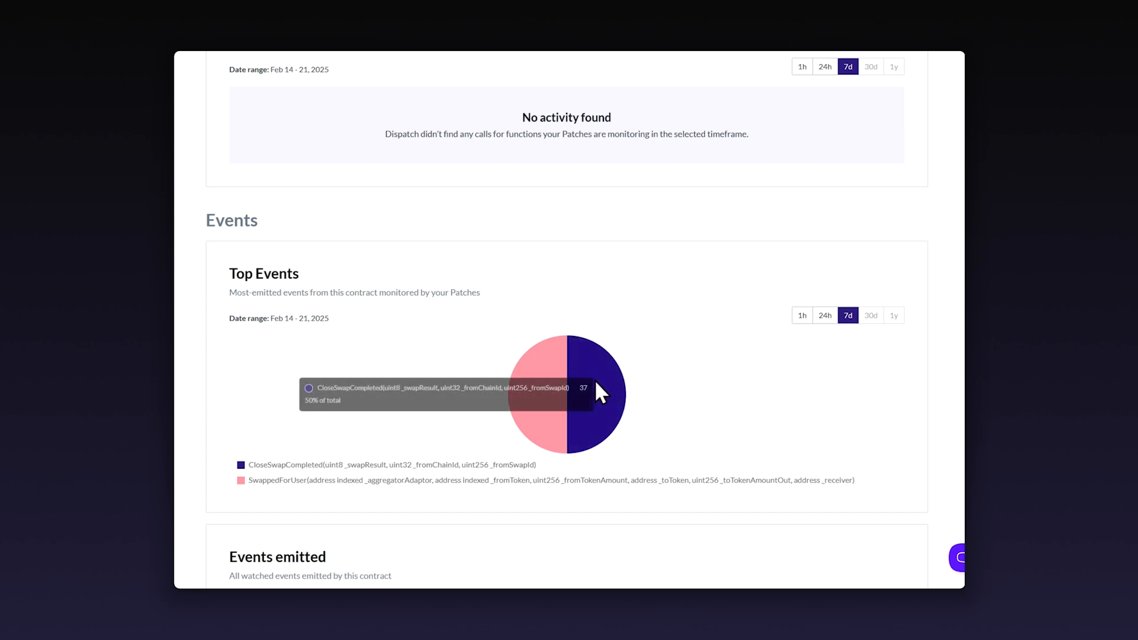
scroll(466, 445, down, 1)
scroll(474, 443, down, 10)
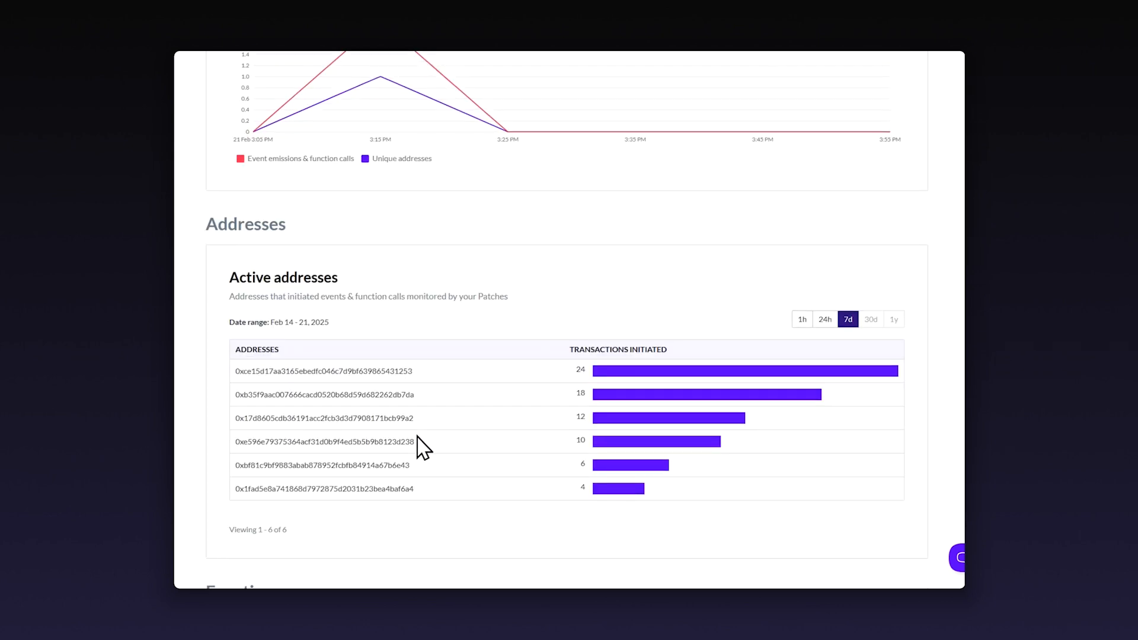
scroll(420, 447, up, 1)
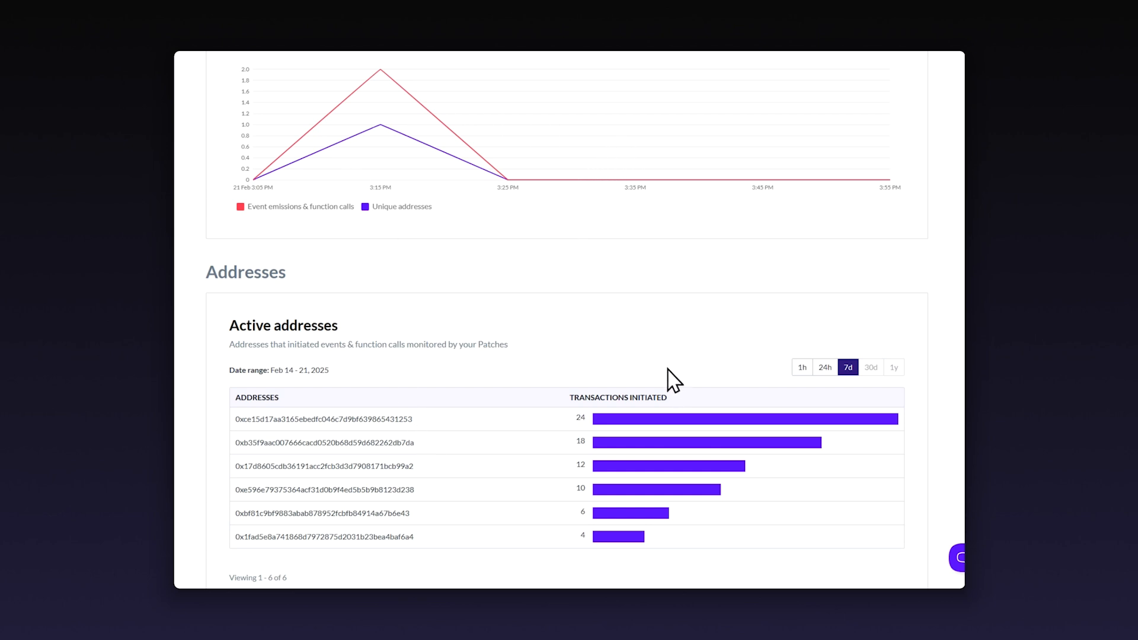
scroll(500, 355, down, 10)
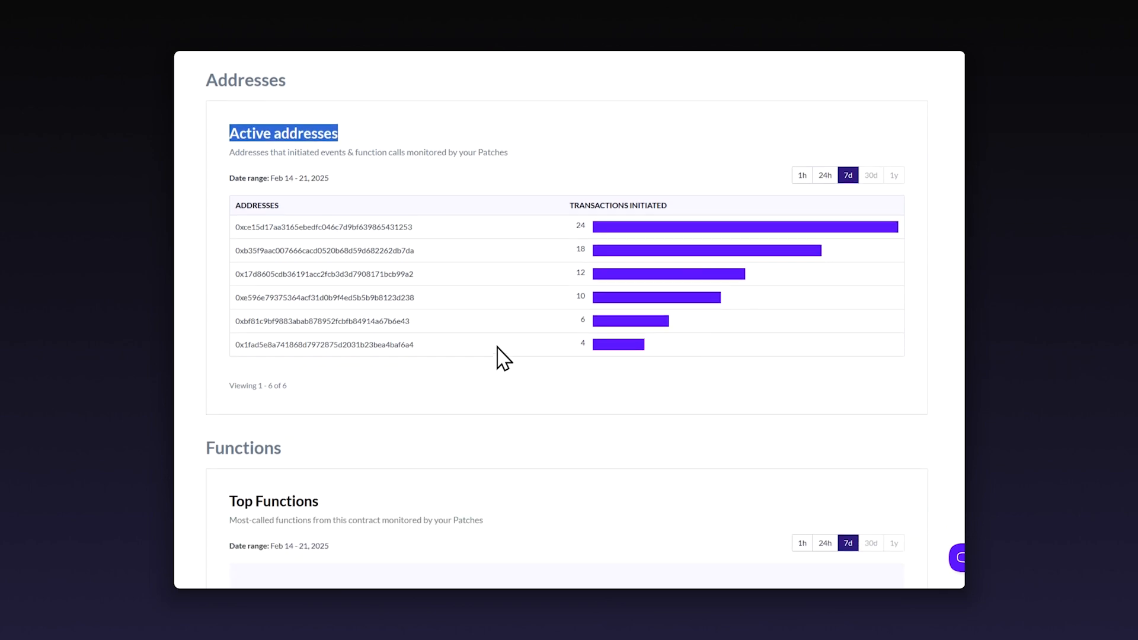
scroll(498, 348, down, 10)
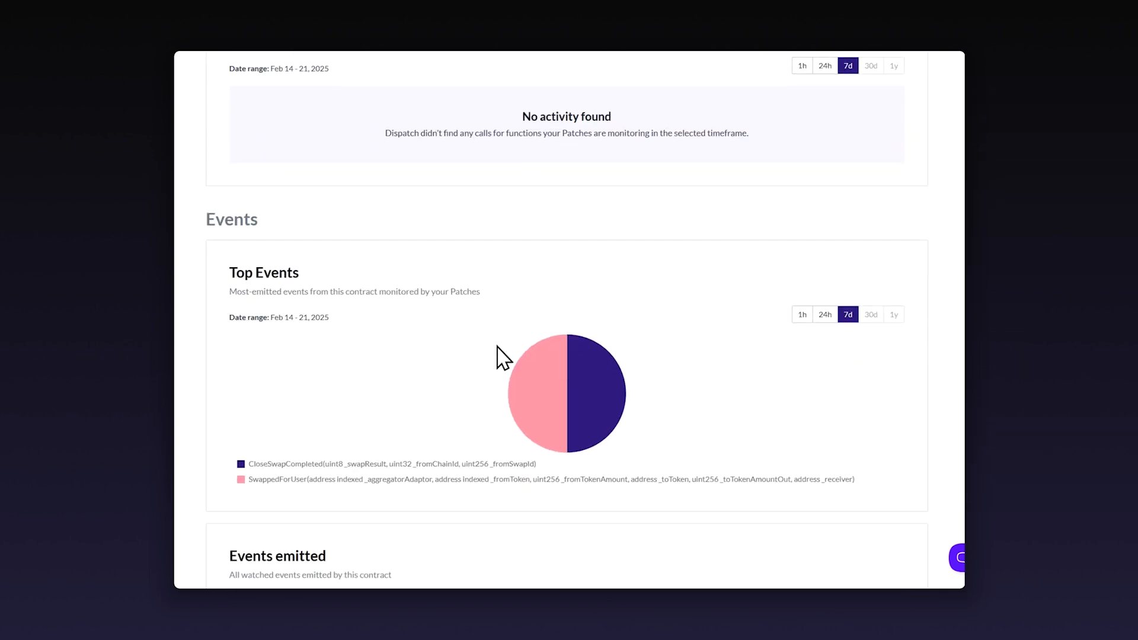